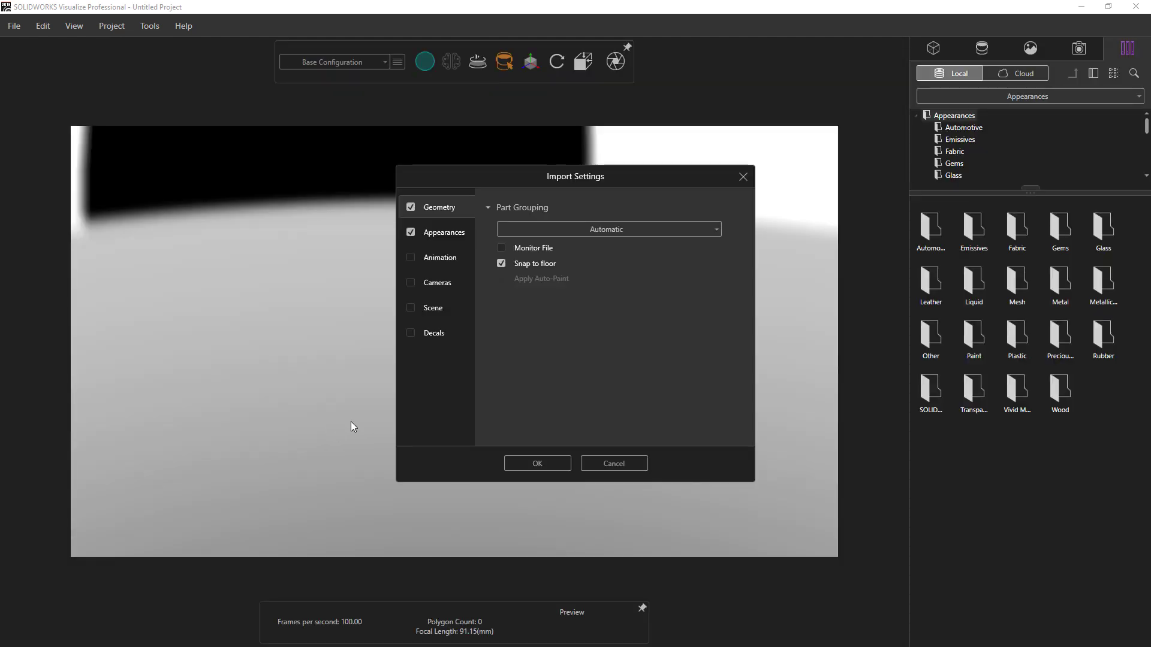
# Import the robot model with part grouping set to Appearance
pyautogui.click(653, 232)
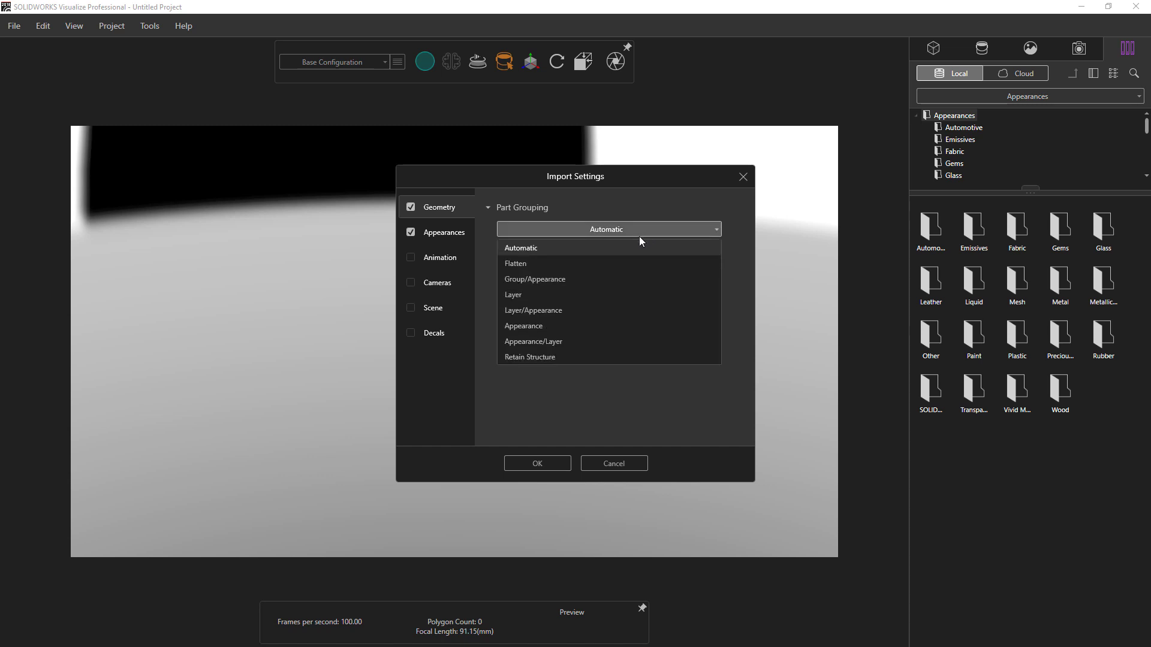
pyautogui.click(526, 327)
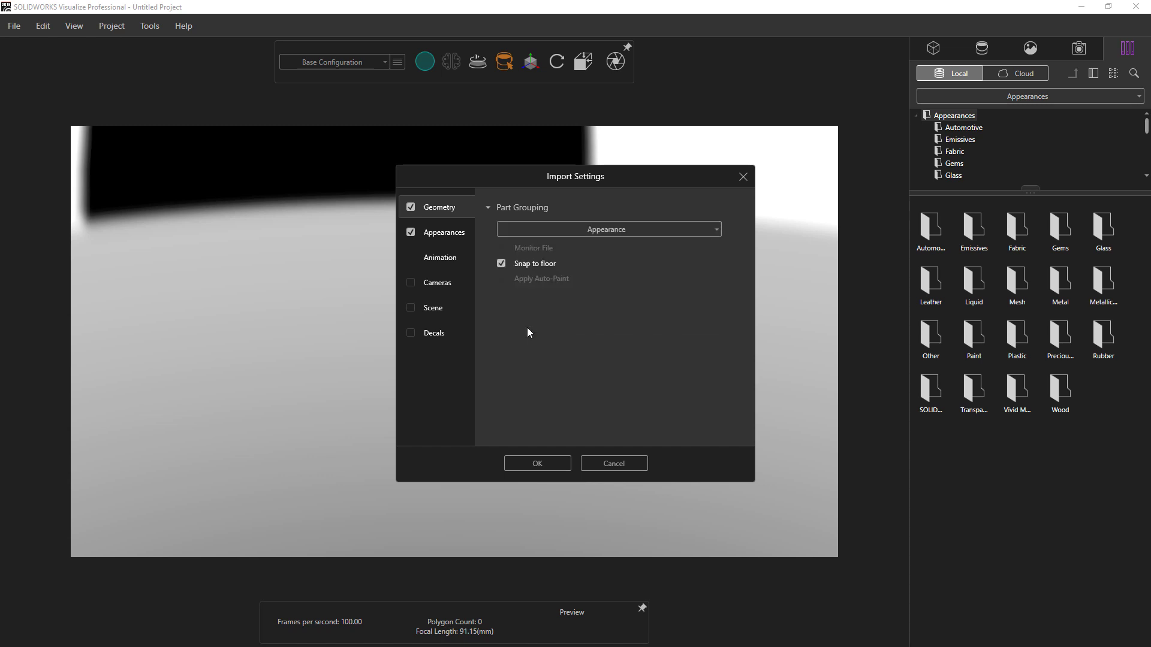
pyautogui.click(537, 464)
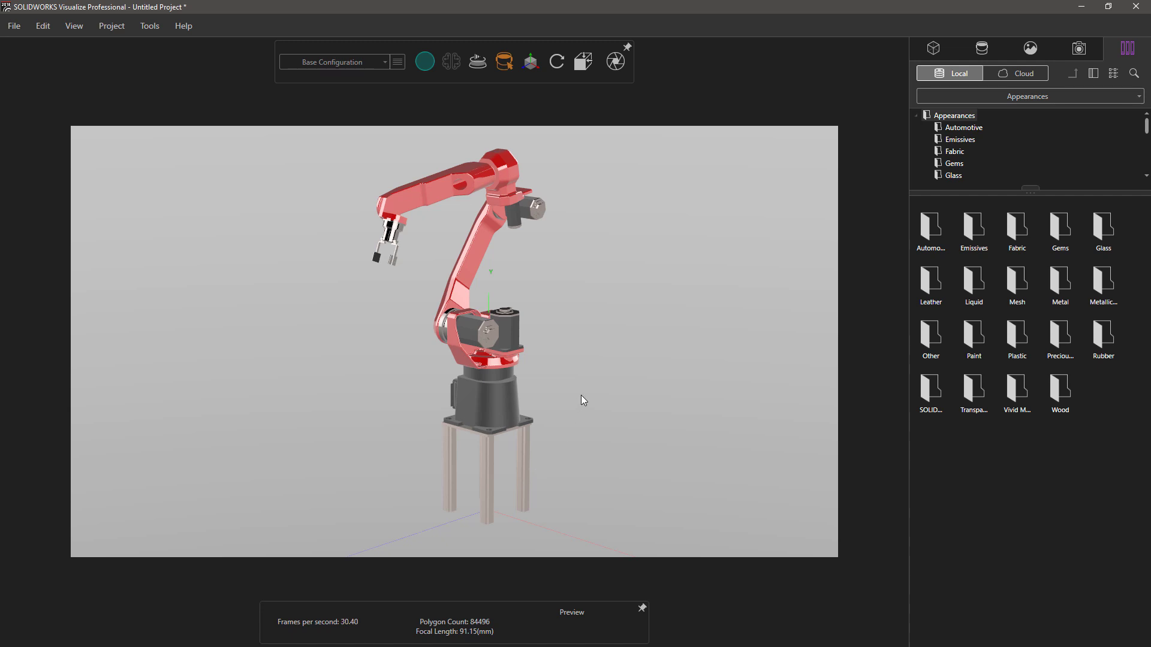
pyautogui.moveTo(581, 397)
pyautogui.mouseDown()
pyautogui.moveTo(591, 400)
pyautogui.moveTo(552, 396)
pyautogui.moveTo(600, 402)
pyautogui.mouseUp()
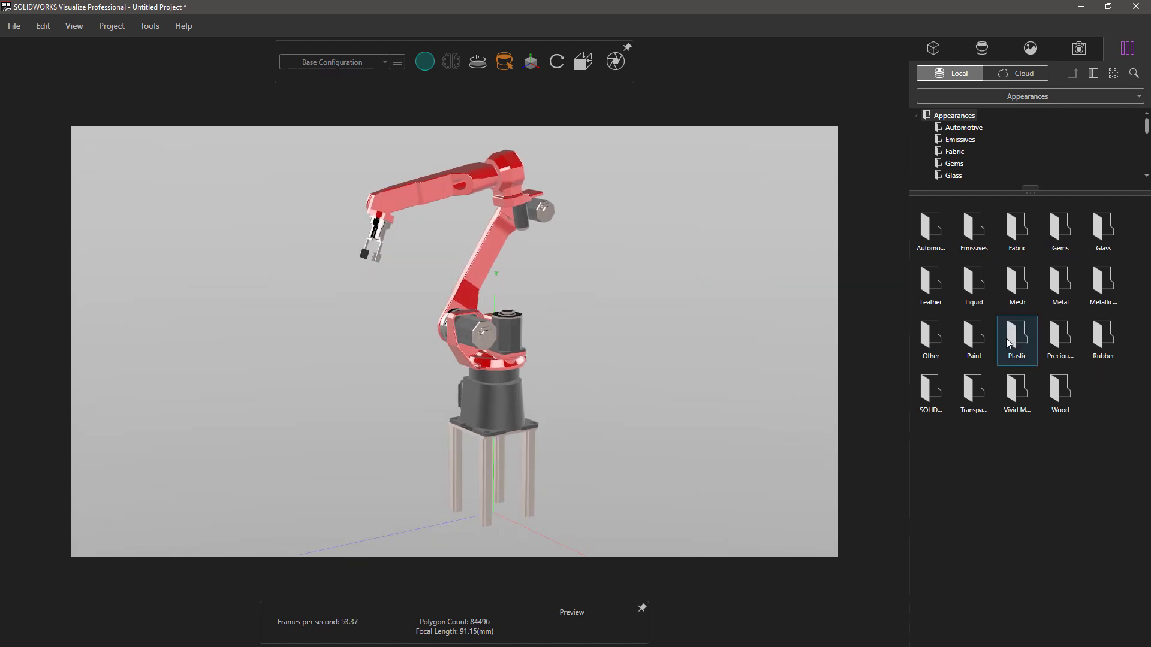
# Apply the Basic Purple paint to the robot's red arm parts and the basic white paint to its dark grey base and motors
pyautogui.doubleClick(978, 340)
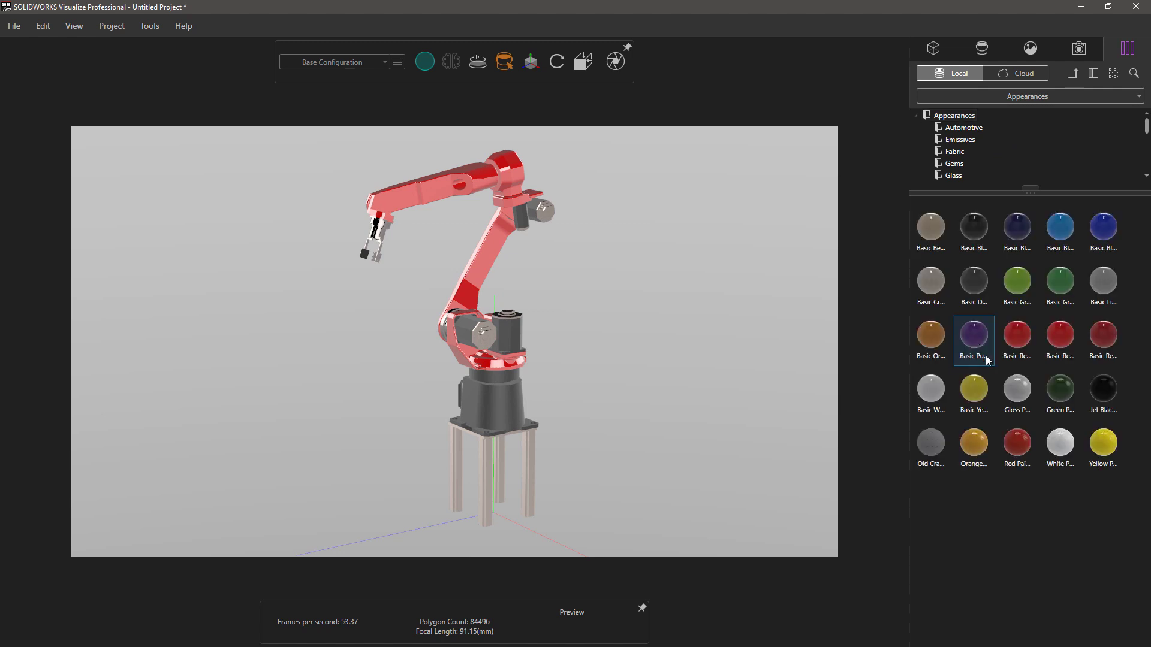
pyautogui.moveTo(972, 339); pyautogui.dragTo(488, 254)
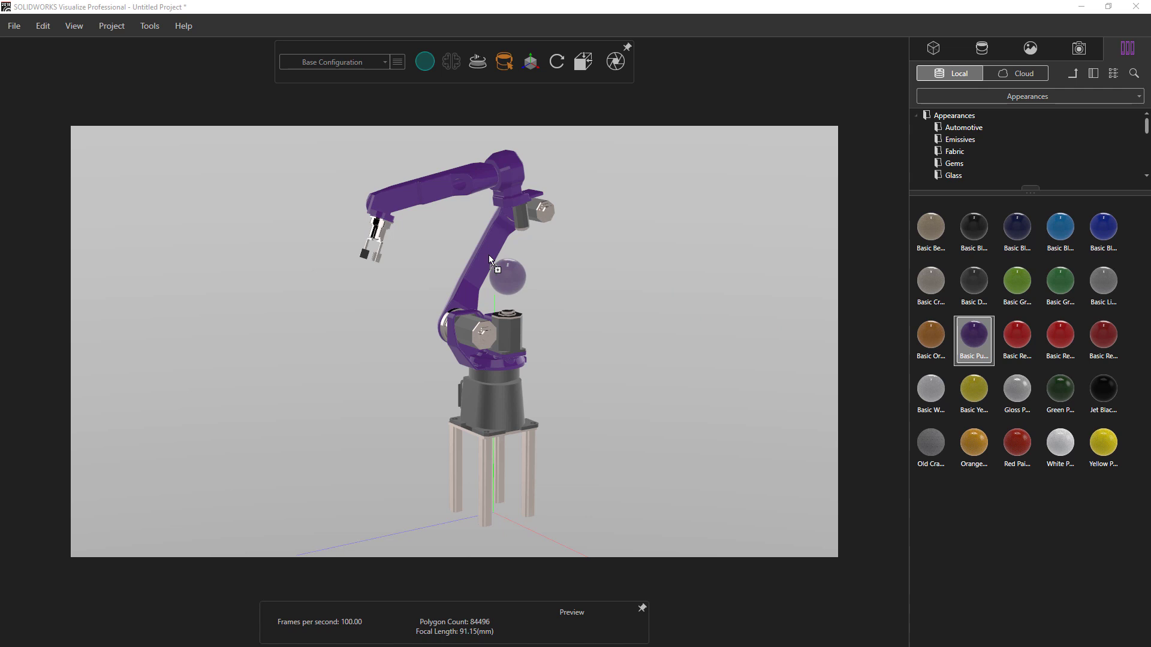
pyautogui.moveTo(489, 257)
pyautogui.mouseDown()
pyautogui.moveTo(526, 263)
pyautogui.moveTo(559, 373)
pyautogui.moveTo(509, 387)
pyautogui.moveTo(573, 315)
pyautogui.moveTo(490, 263)
pyautogui.mouseUp()
pyautogui.moveTo(928, 390); pyautogui.dragTo(518, 393)
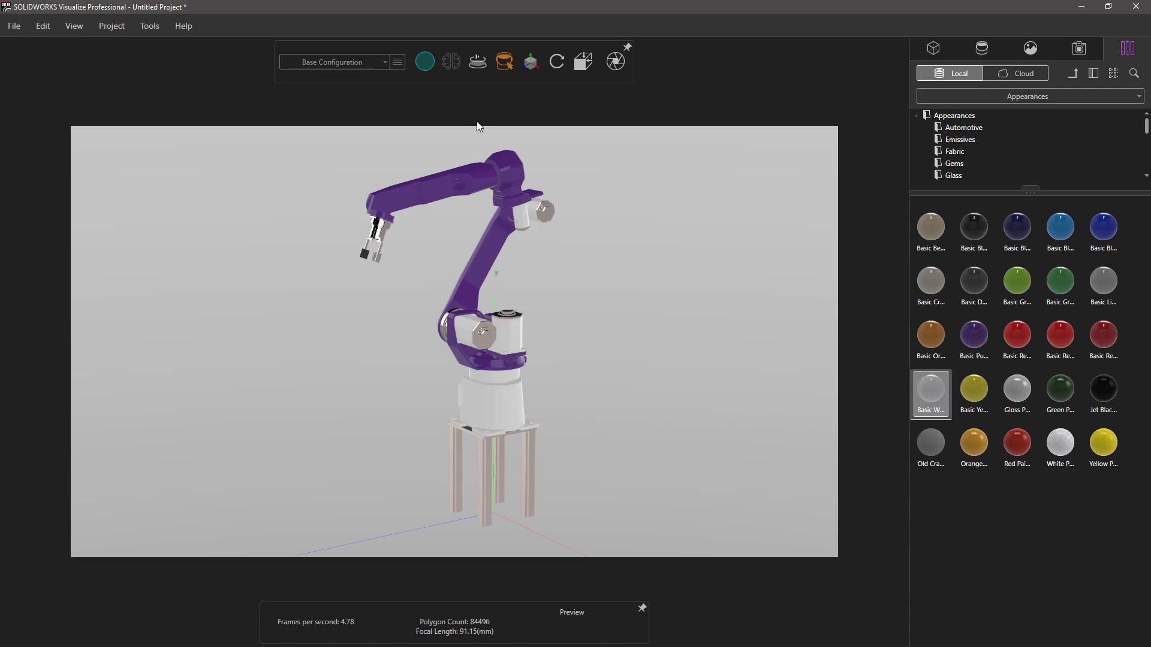
# Switch to the Fast render mode and repaint the robot's white base and motors with a basic red paint
pyautogui.moveTo(424, 62)
pyautogui.click(415, 88)
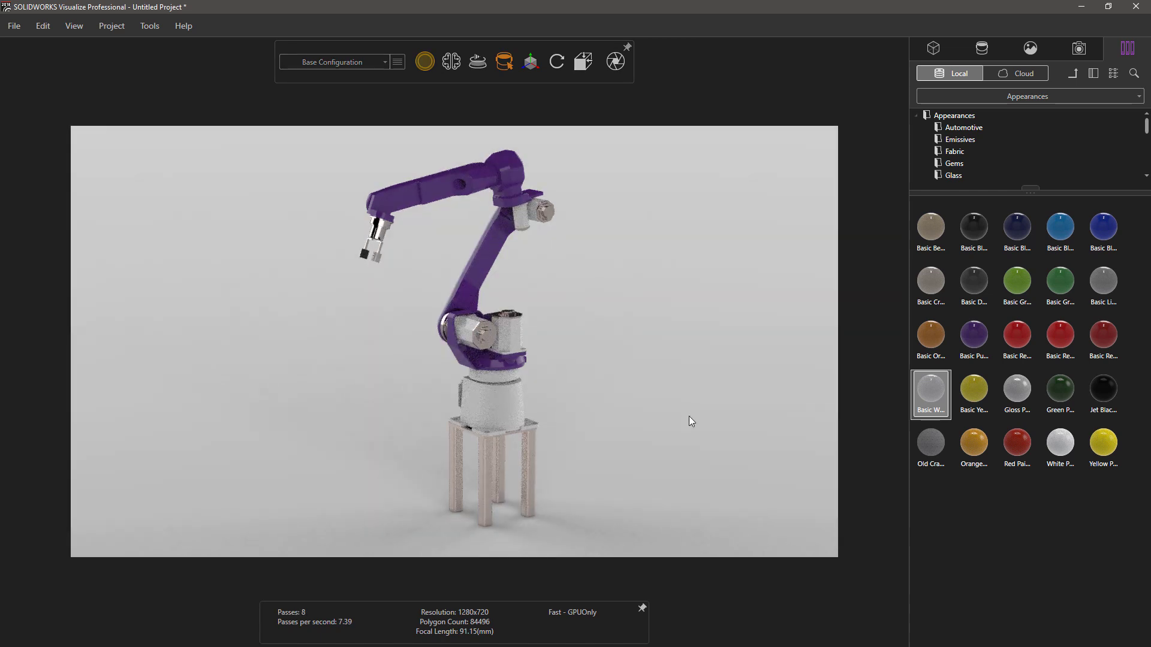
pyautogui.moveTo(1013, 337); pyautogui.dragTo(498, 394)
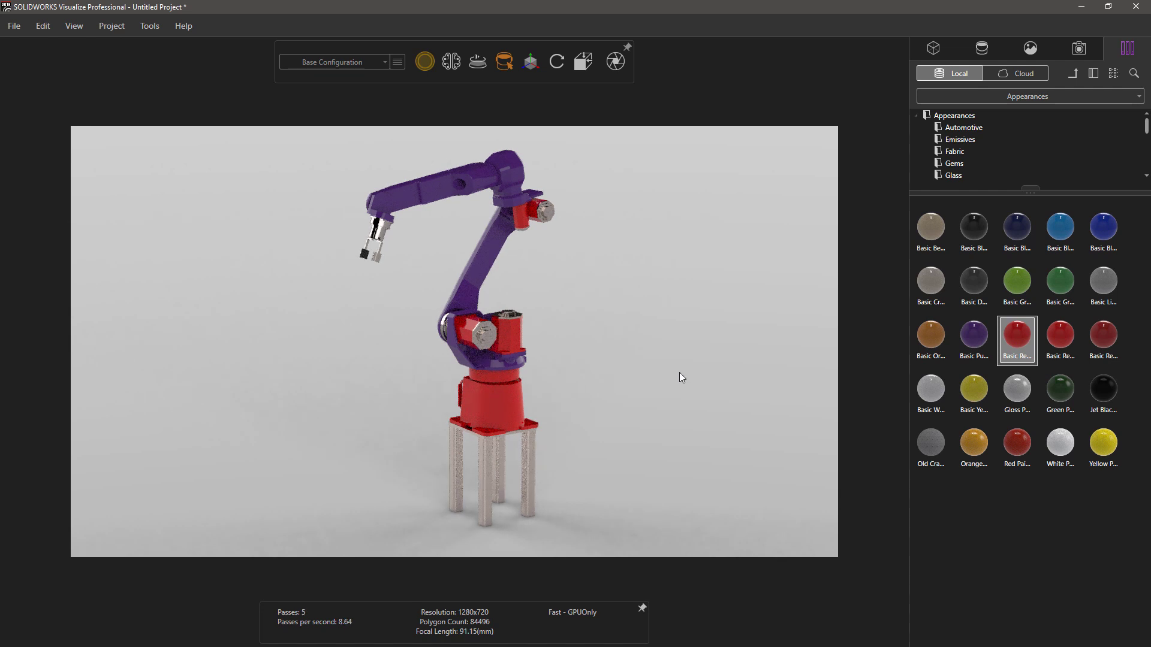
# Expand the robot model's Root group and examine its appearance-based parts, such as brushed steel, pw-mt11030 and color
pyautogui.click(935, 49)
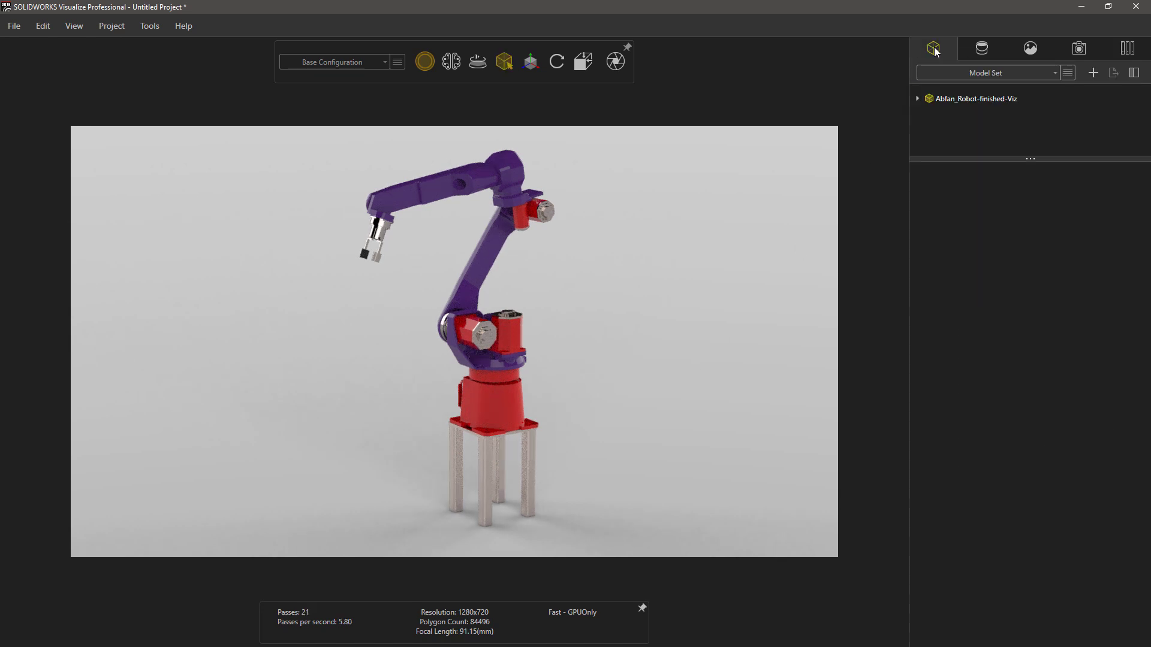
pyautogui.click(916, 99)
pyautogui.moveTo(1032, 229); pyautogui.dragTo(1031, 358)
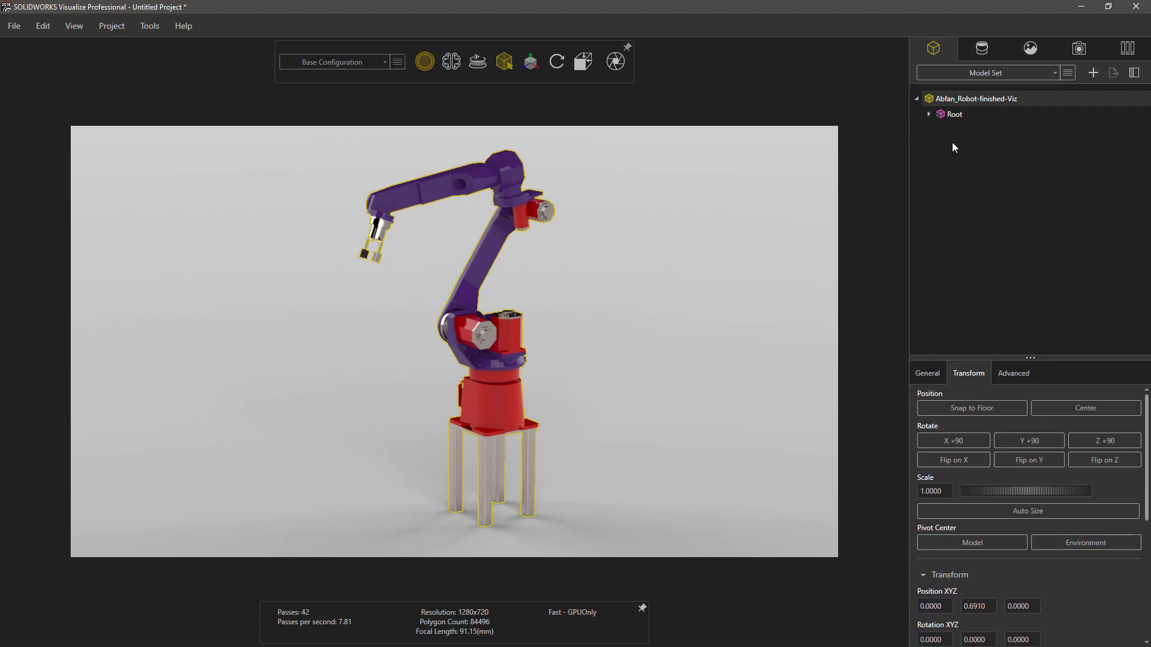
pyautogui.click(928, 114)
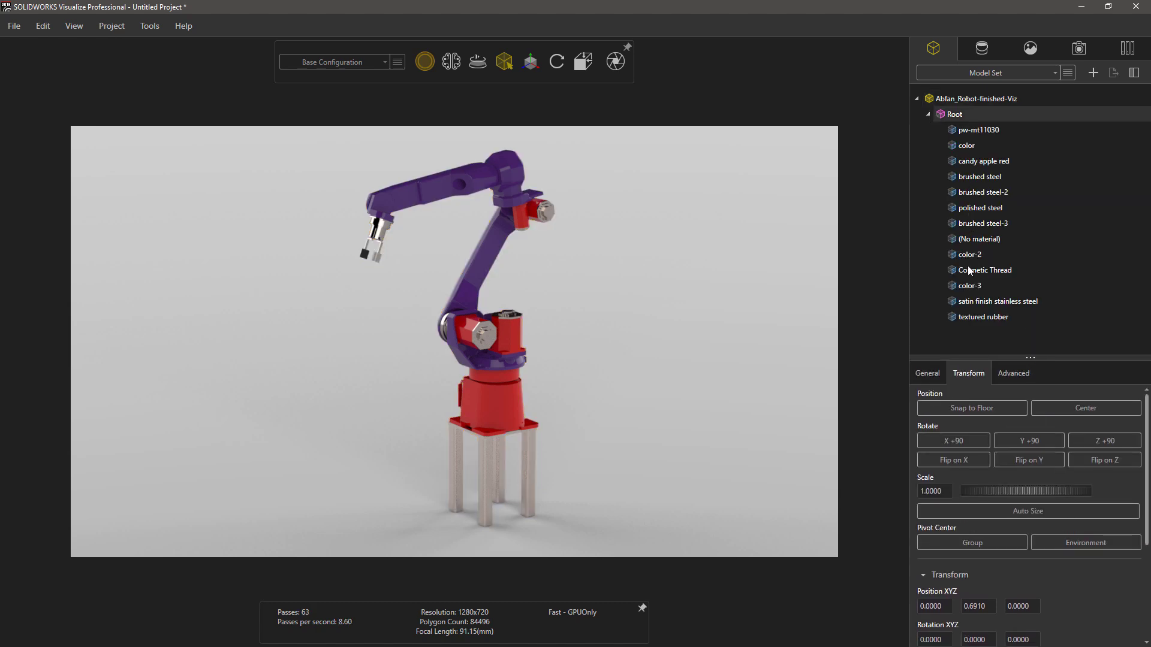
pyautogui.click(980, 178)
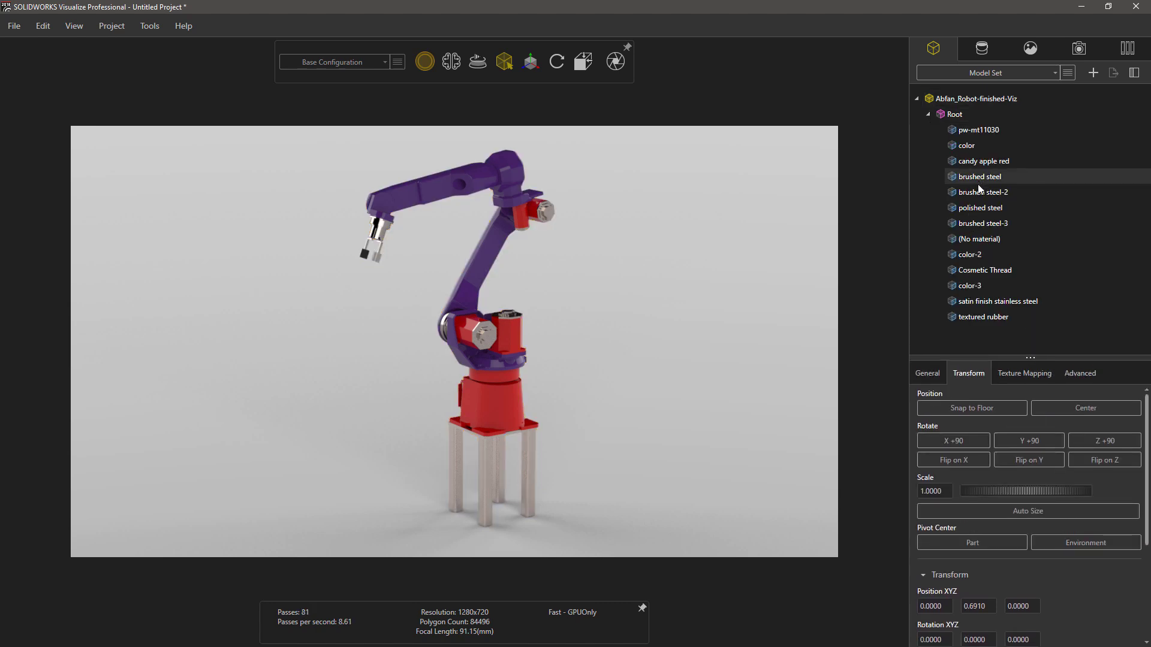
pyautogui.click(975, 192)
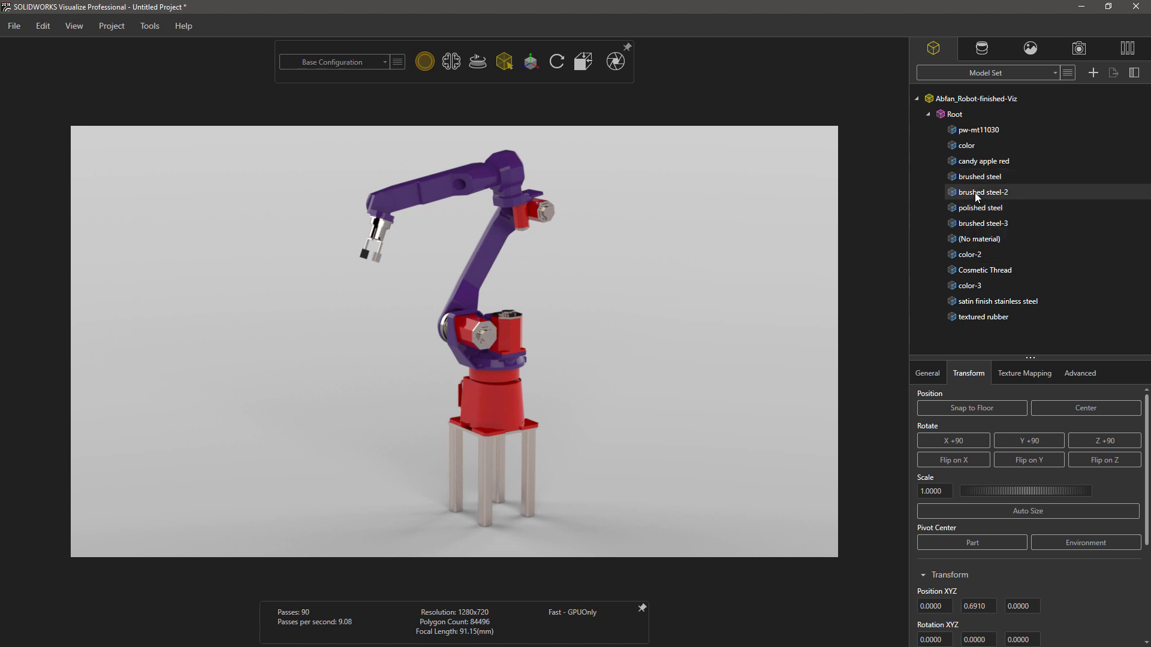
pyautogui.click(977, 223)
pyautogui.click(974, 130)
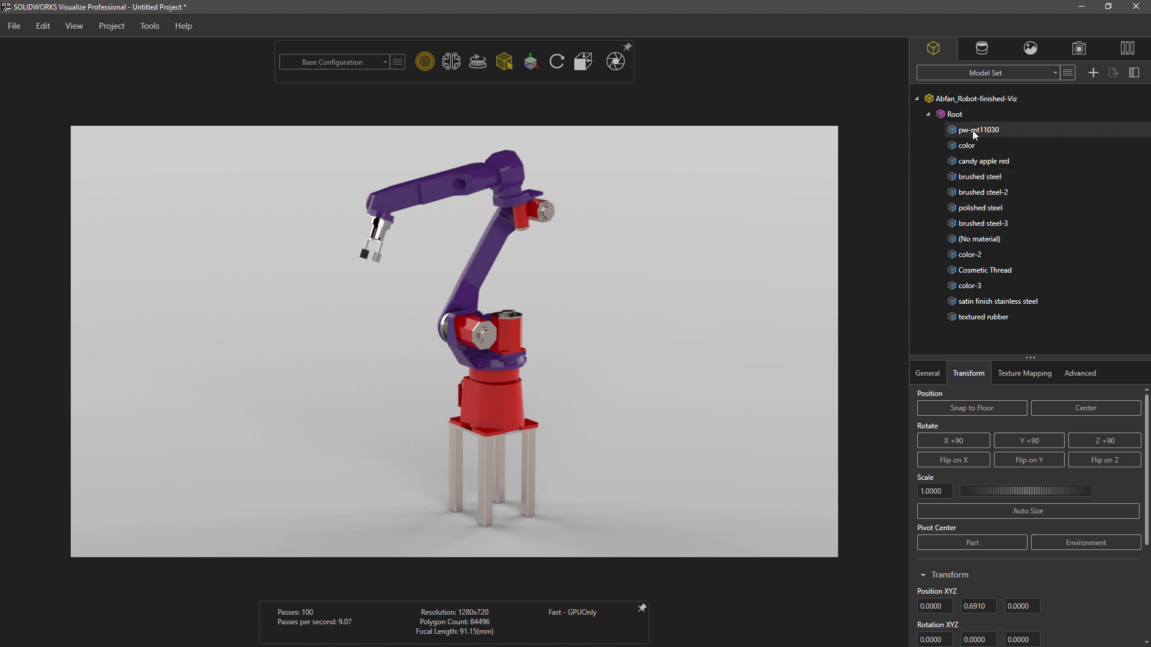
pyautogui.click(971, 147)
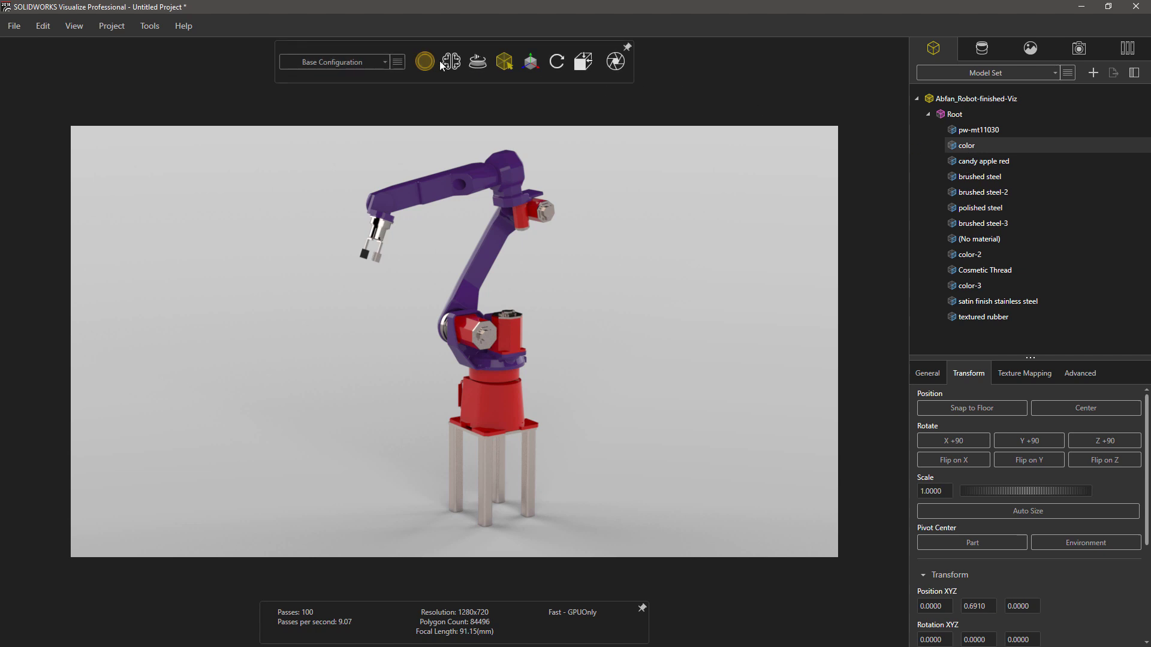
# Return to the Preview render mode and close the project without saving it
pyautogui.moveTo(426, 63)
pyautogui.click(361, 89)
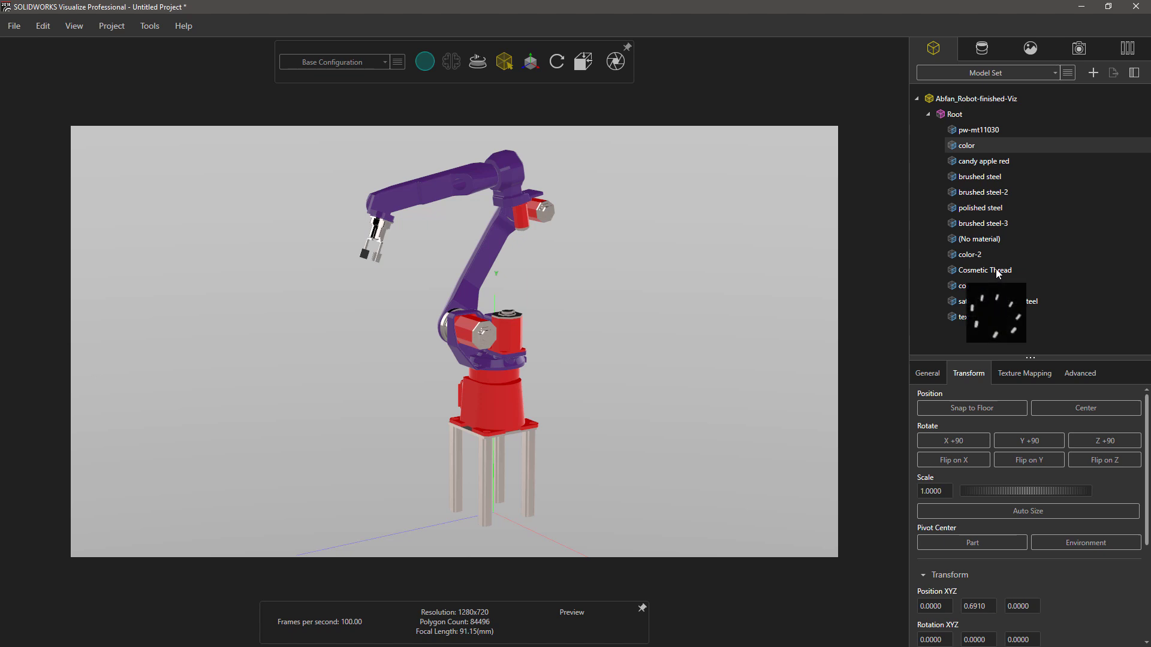
pyautogui.click(16, 23)
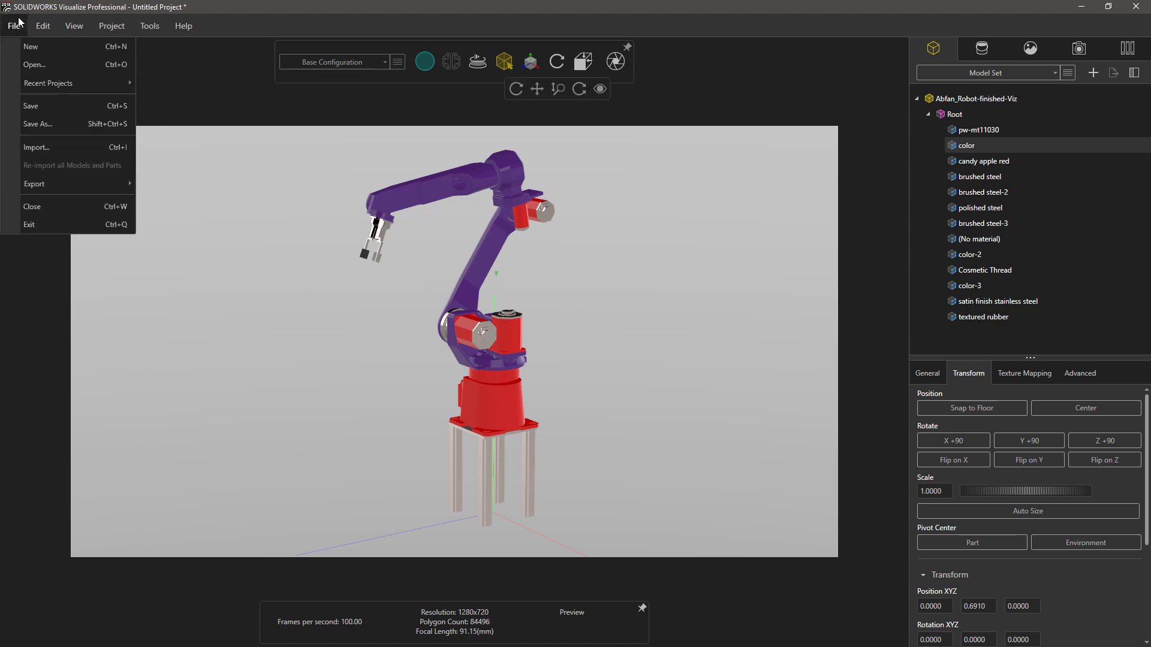
pyautogui.click(35, 206)
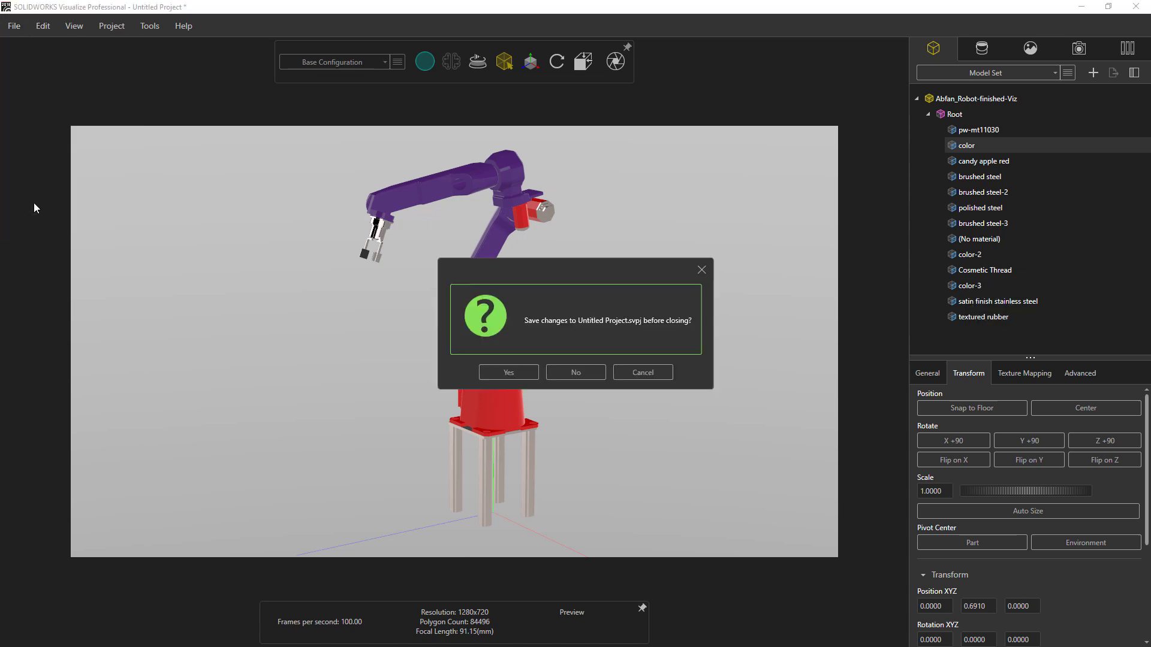
pyautogui.click(574, 372)
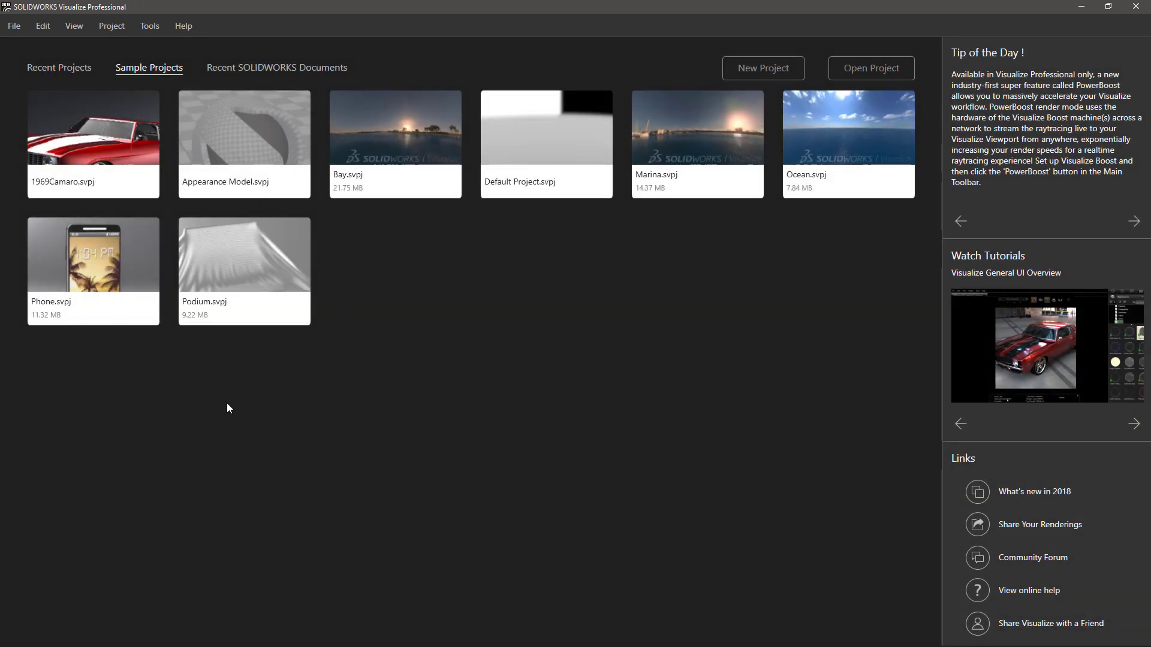
# Import the robot file into a new project with Automatic part grouping and Monitor File enabled
pyautogui.moveTo(1, 383); pyautogui.dragTo(472, 433)
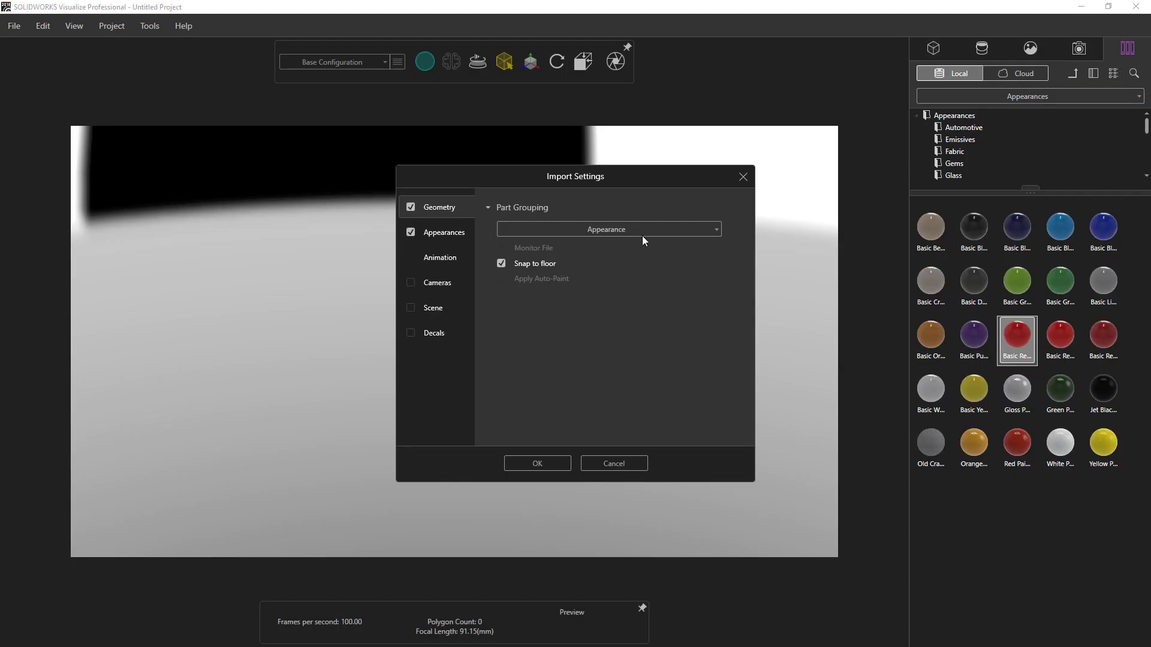
pyautogui.click(643, 232)
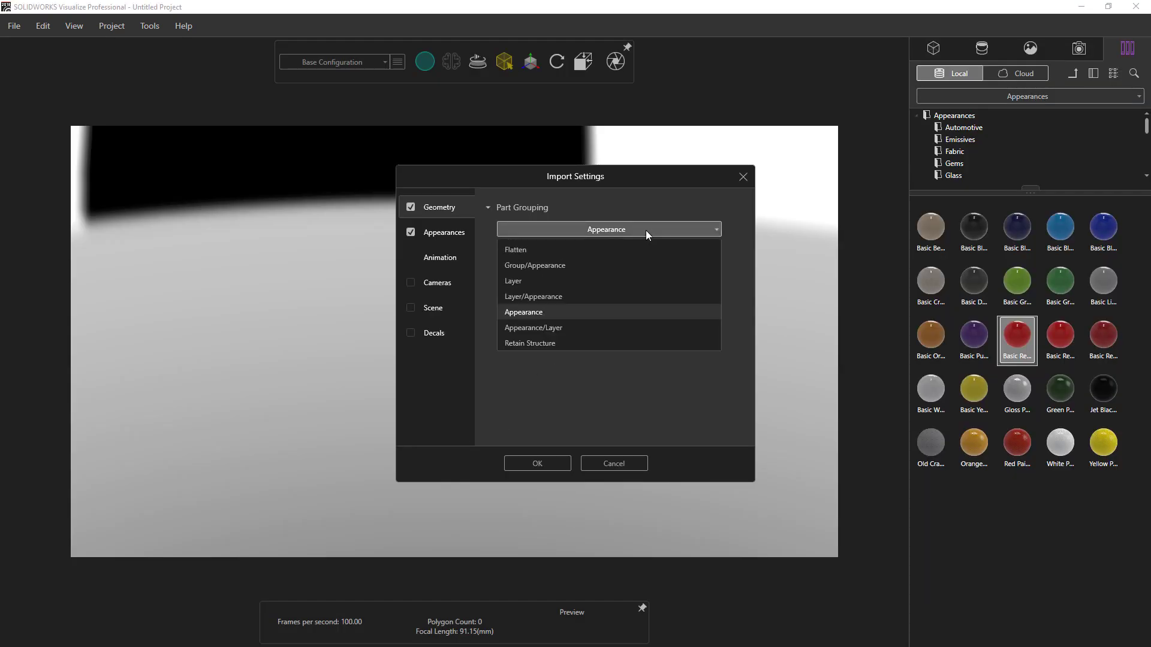
pyautogui.click(534, 248)
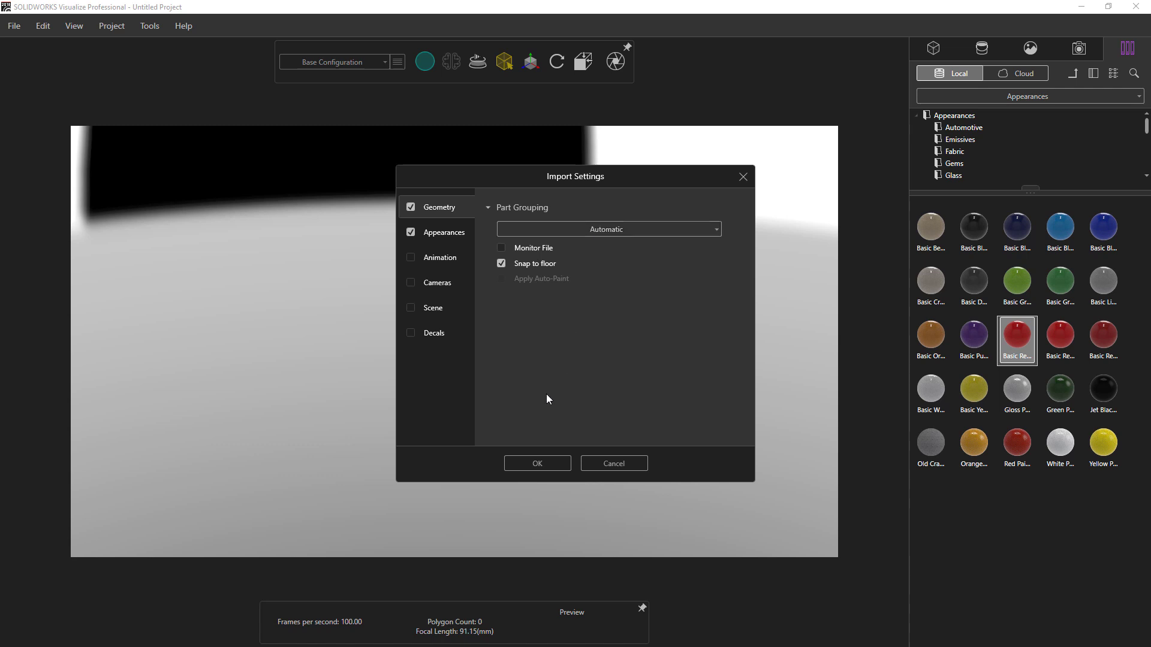
pyautogui.click(501, 248)
pyautogui.click(522, 462)
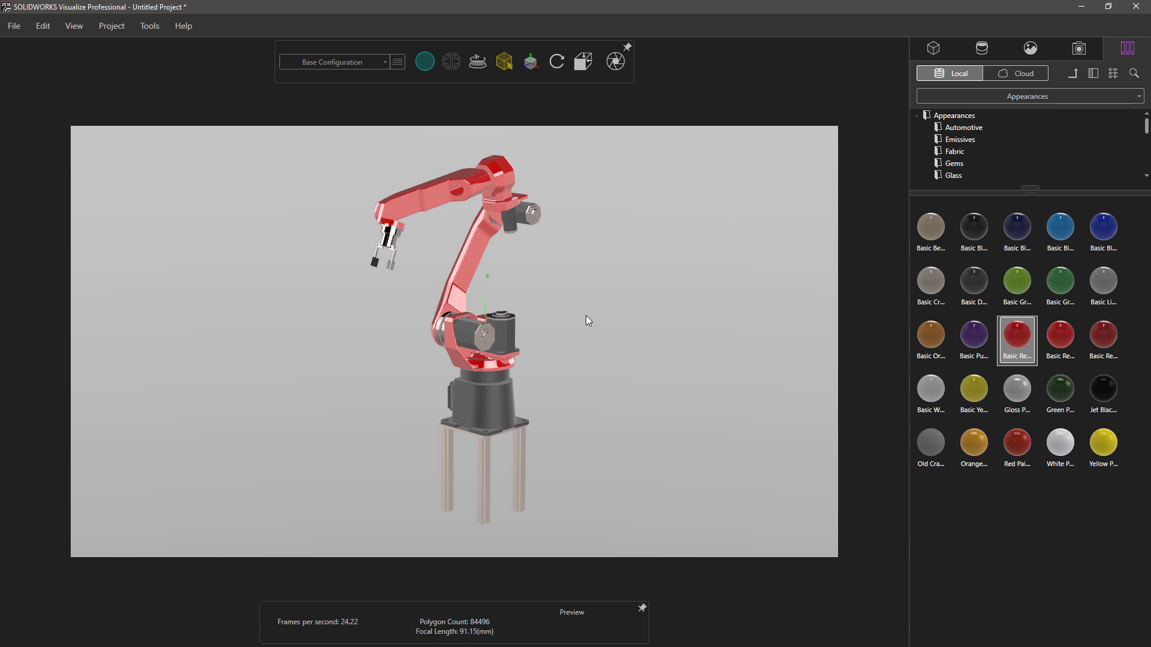
# Expand the robot model's Root group to examine its component groups and select Abfan16_DOF6-1
pyautogui.click(934, 48)
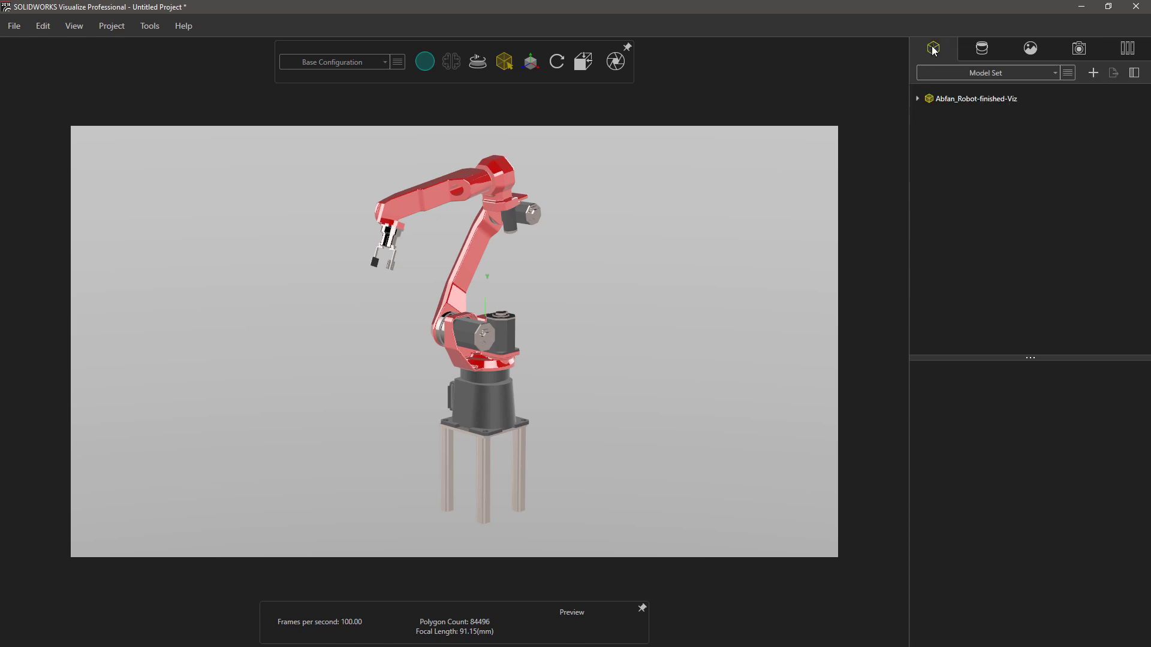
pyautogui.click(917, 98)
pyautogui.click(929, 114)
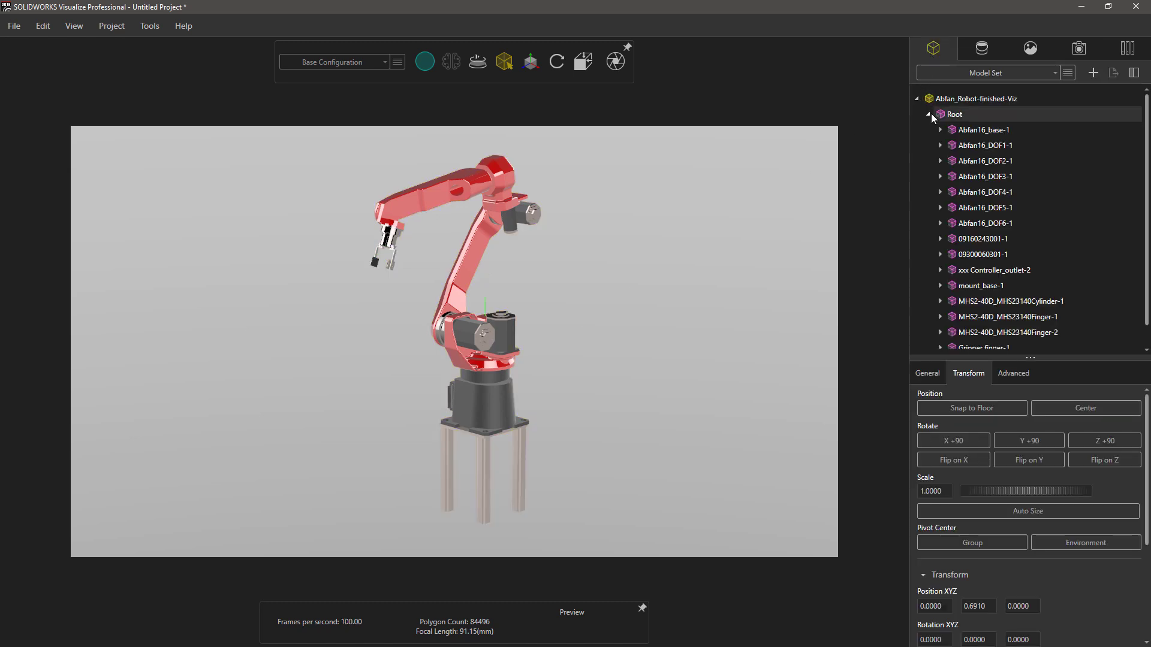
pyautogui.click(982, 228)
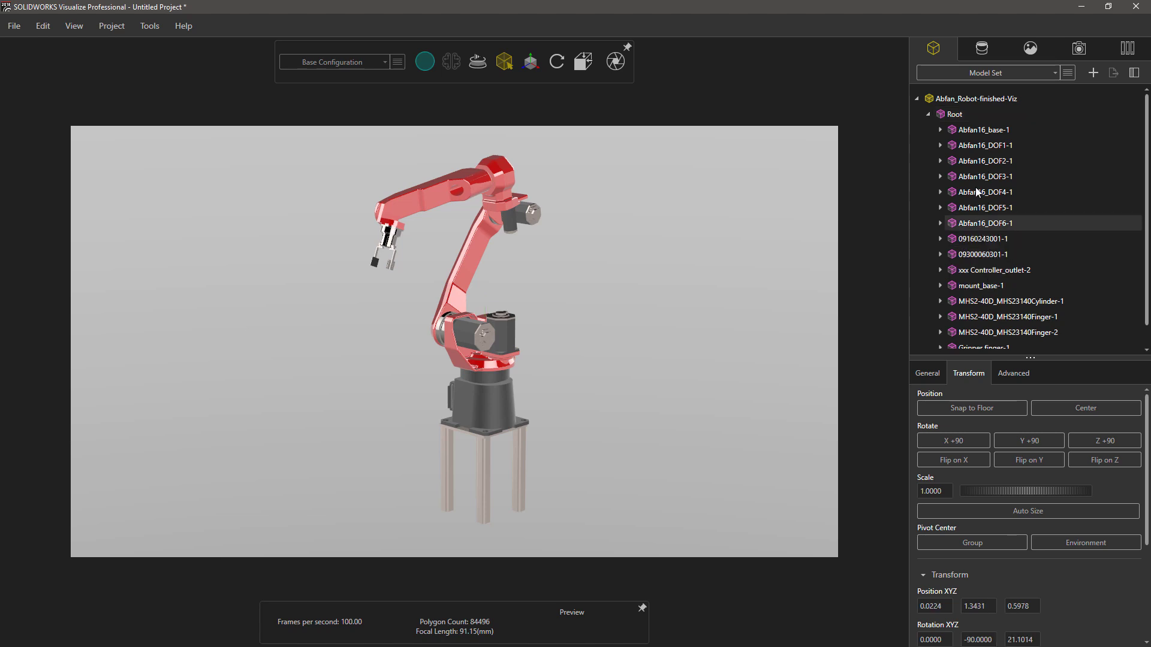
# Set the selection tool to groups, inspect individual robot components such as Abfan16_DOF5-1 and Abfan16_DOF4-1, and clear the selection
pyautogui.click(504, 62)
pyautogui.click(515, 89)
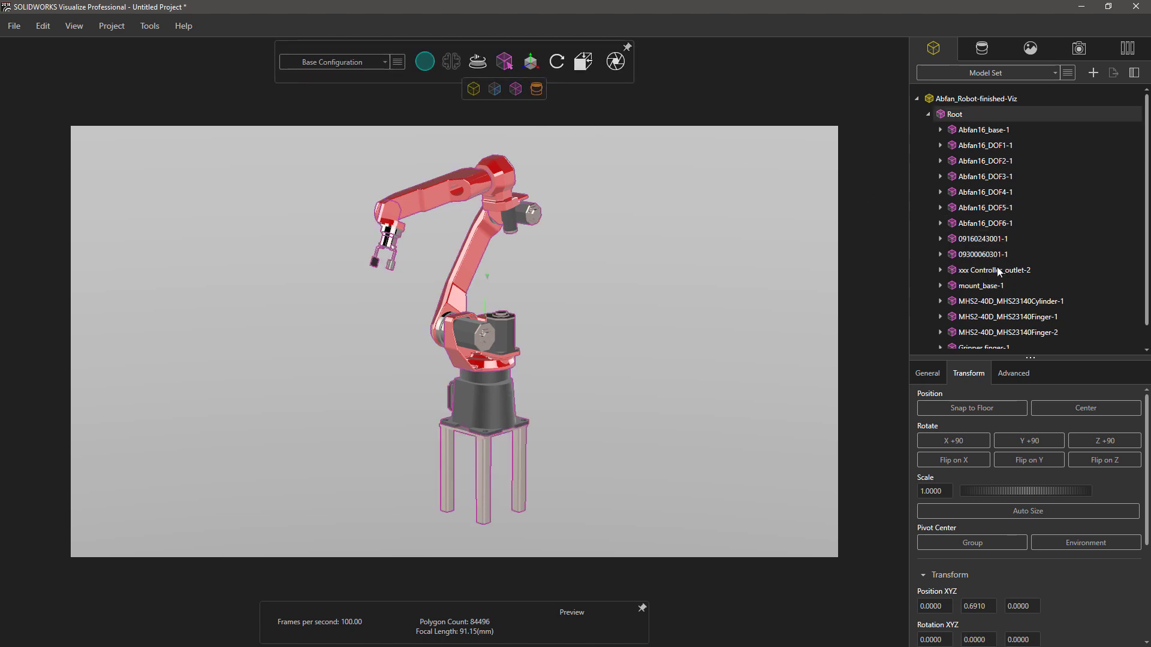
pyautogui.click(998, 270)
pyautogui.click(995, 210)
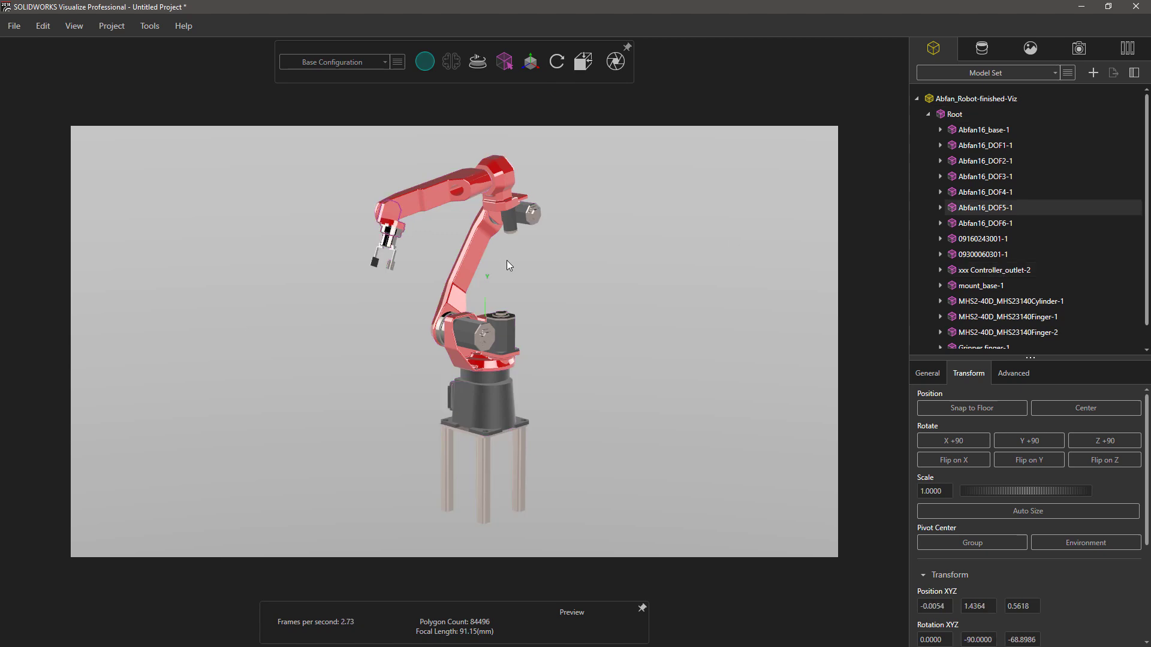
pyautogui.click(473, 258)
pyautogui.click(481, 197)
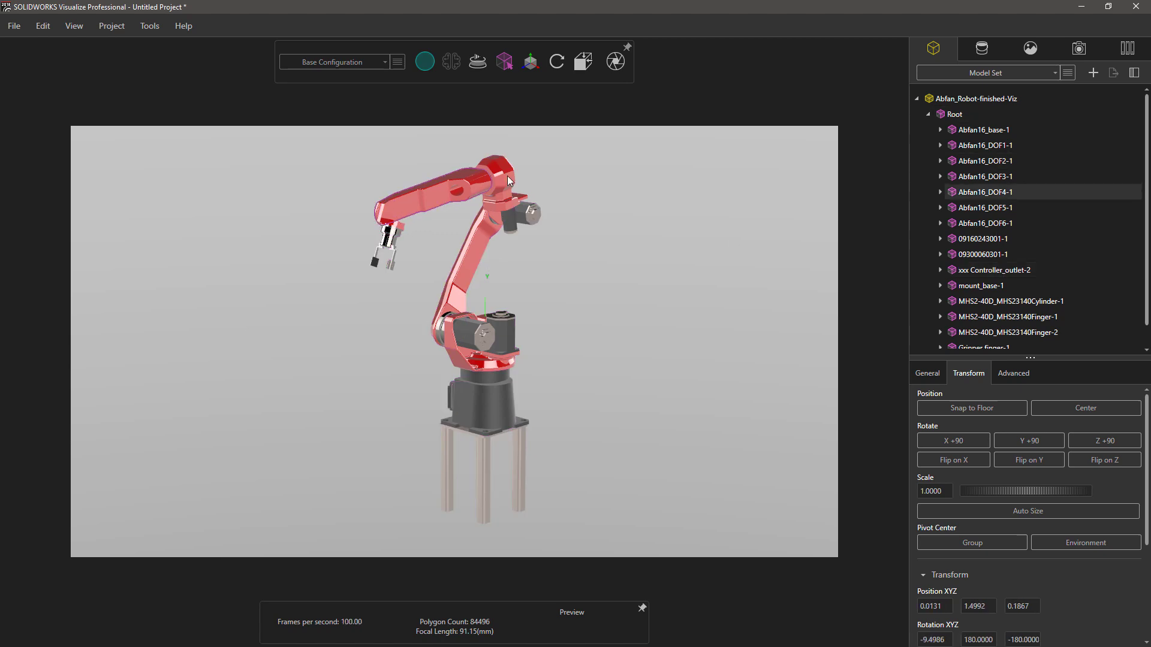
pyautogui.click(563, 282)
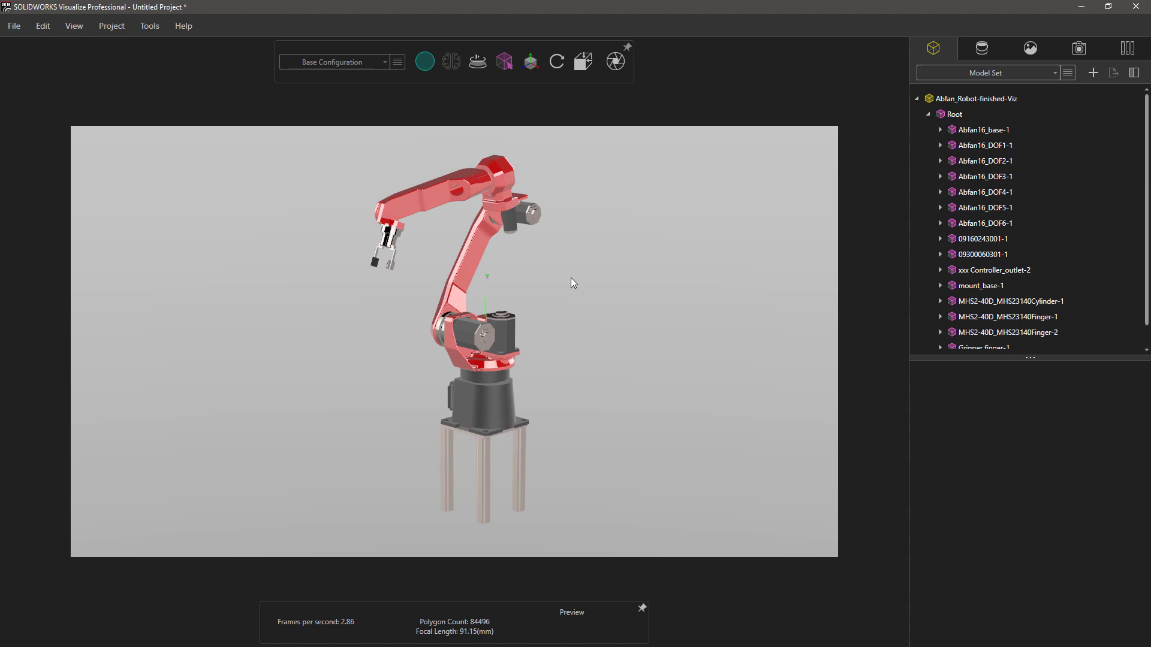
# Apply the Basic Purple paint to the robot's lower arm link and show the project's appearances in an enlarged list
pyautogui.click(1127, 48)
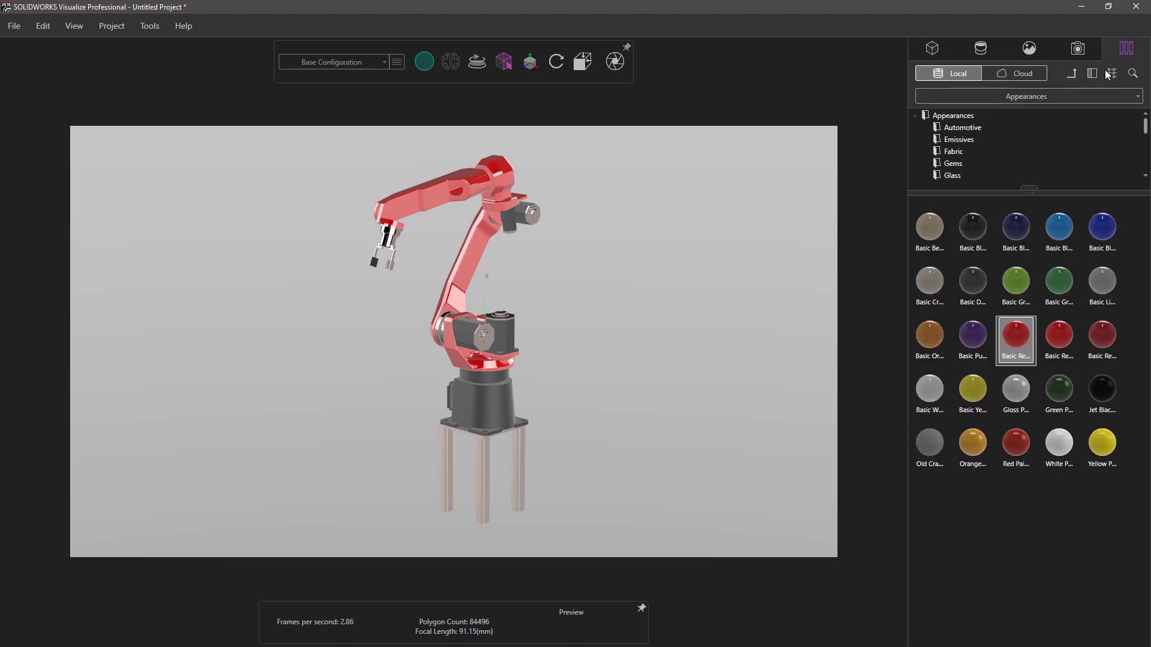
pyautogui.moveTo(973, 335); pyautogui.dragTo(486, 254)
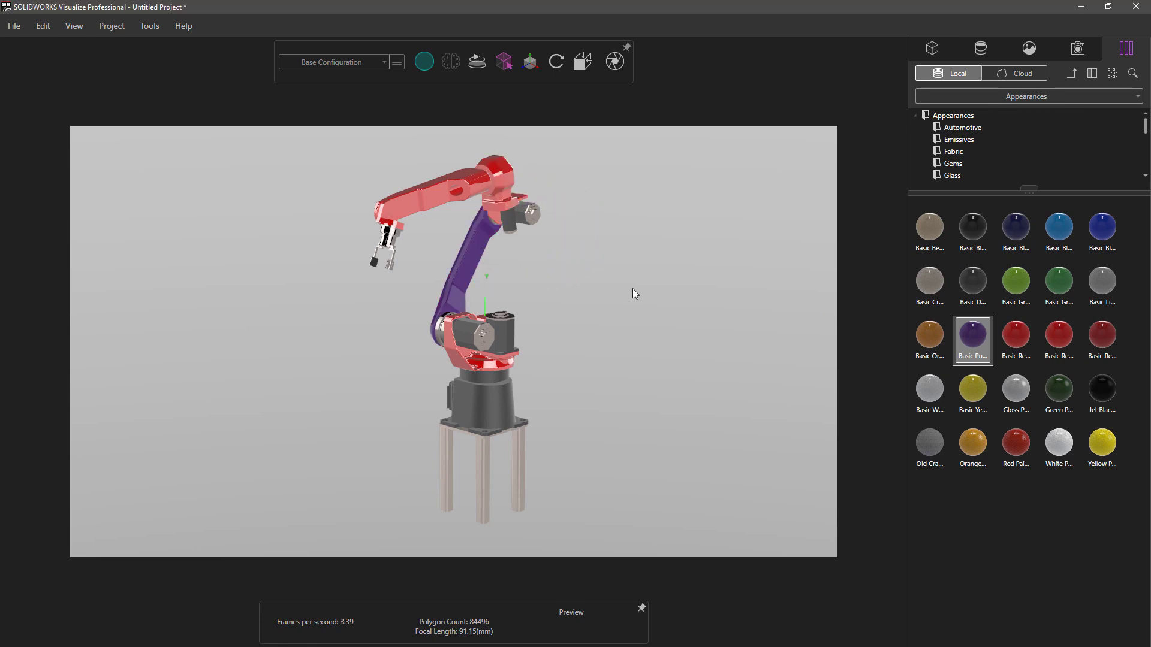
pyautogui.click(982, 49)
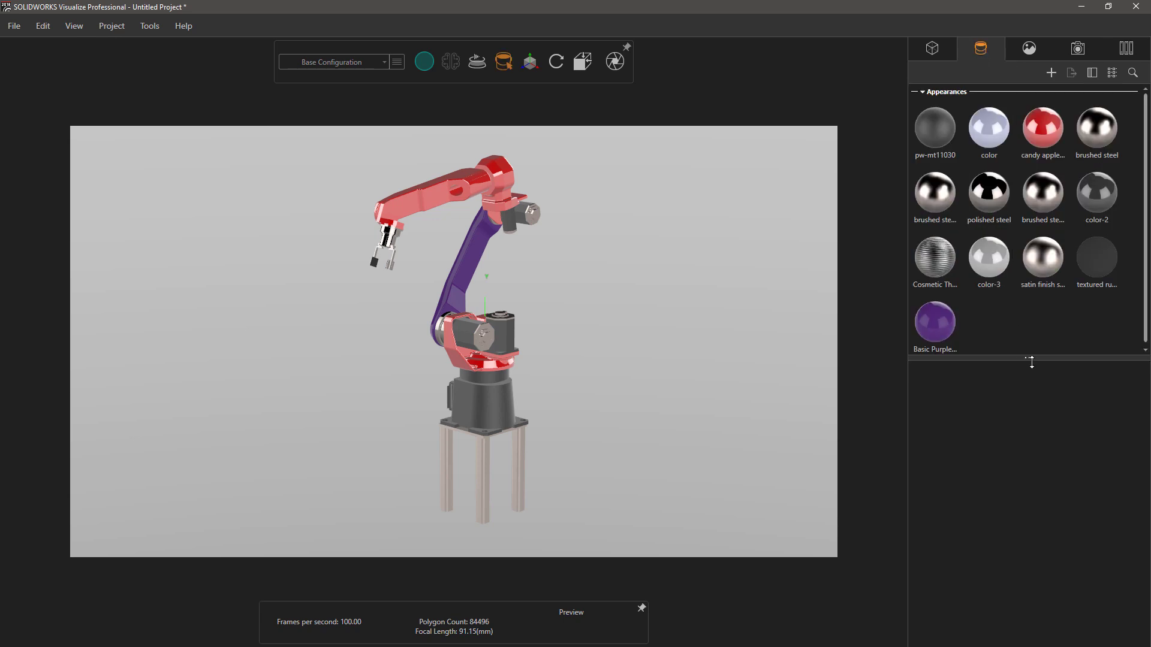
pyautogui.moveTo(1032, 362); pyautogui.dragTo(1030, 483)
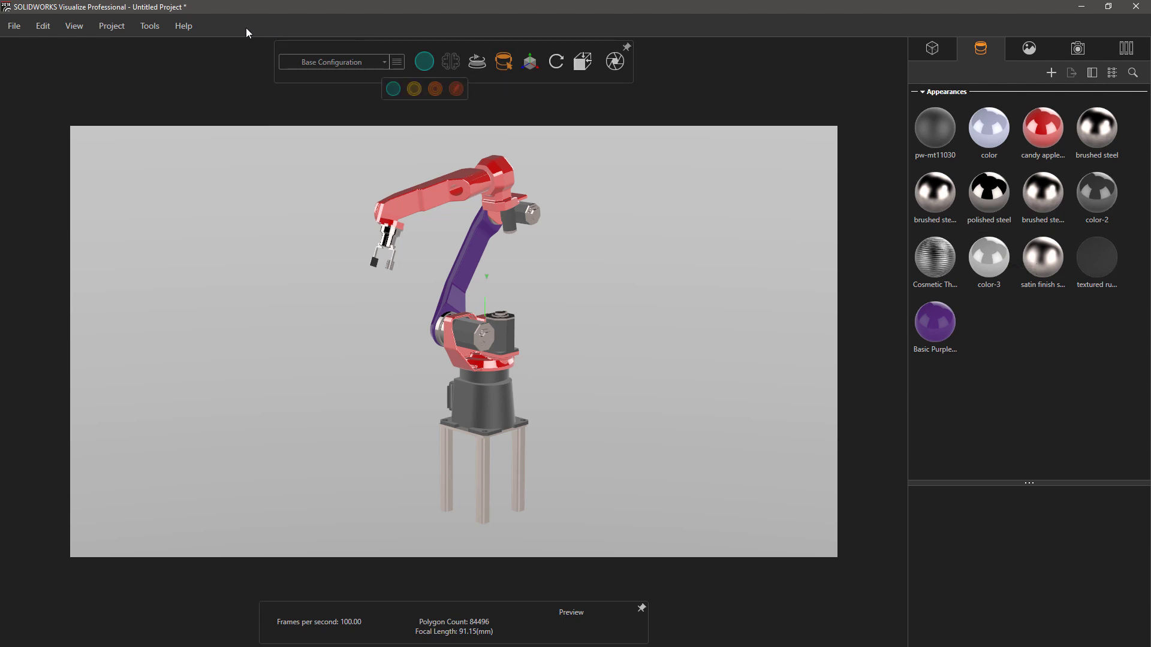
# Unify all identical appearances, and assign Basic Purple Paint to every part that uses candy apple red
pyautogui.click(160, 27)
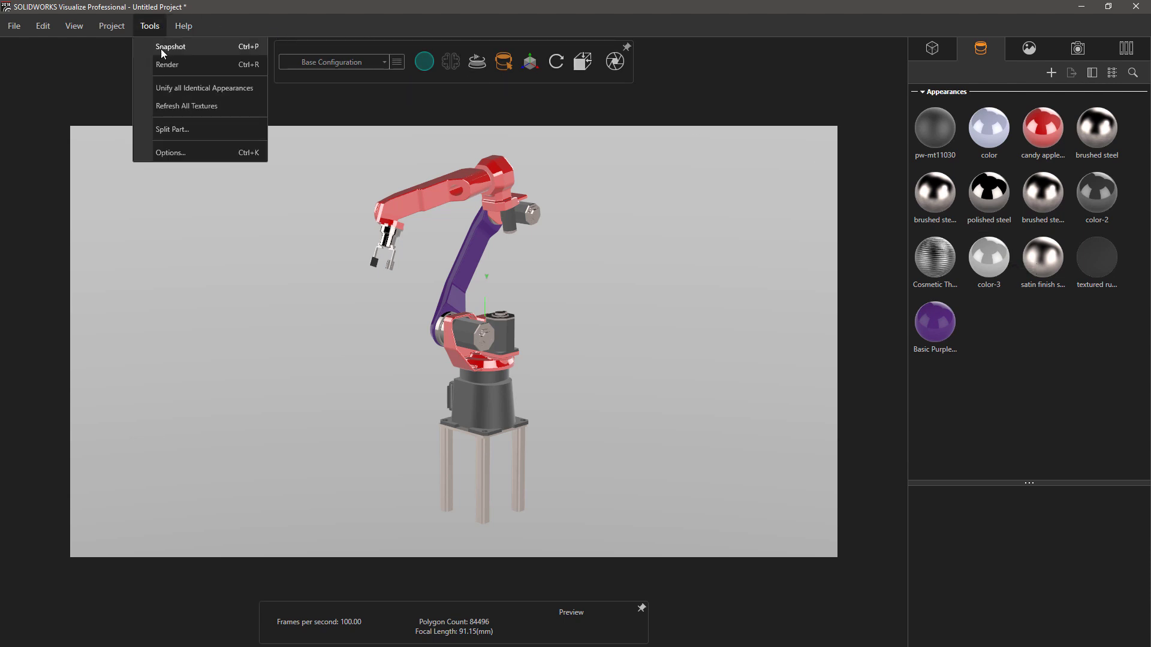
pyautogui.click(210, 95)
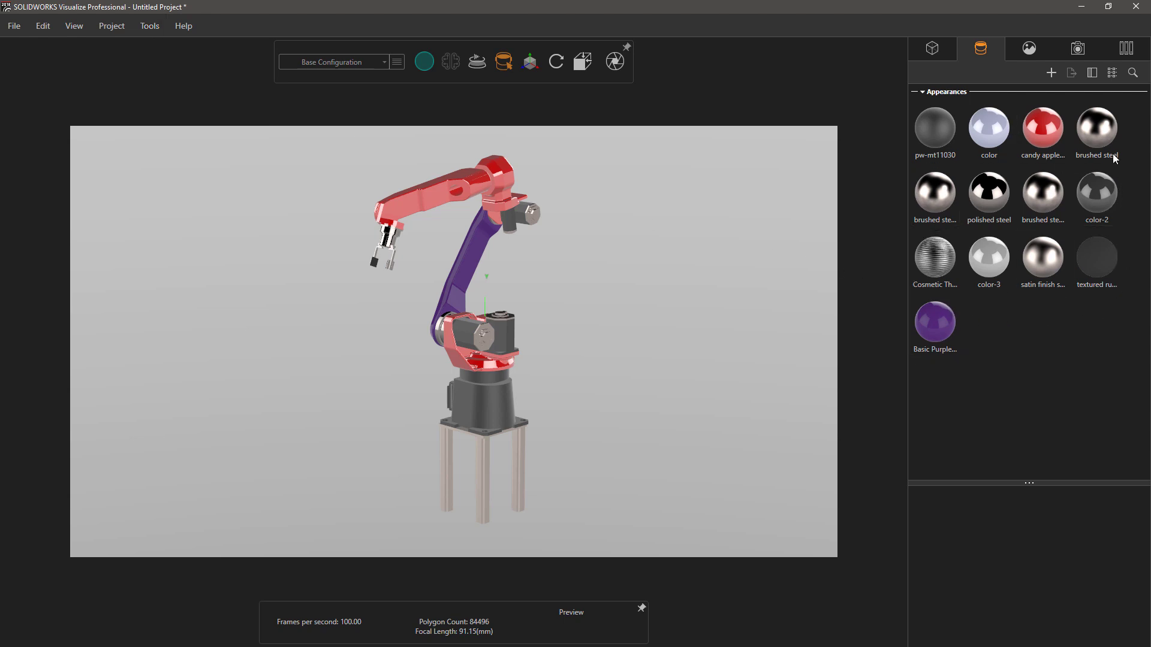
pyautogui.click(940, 324)
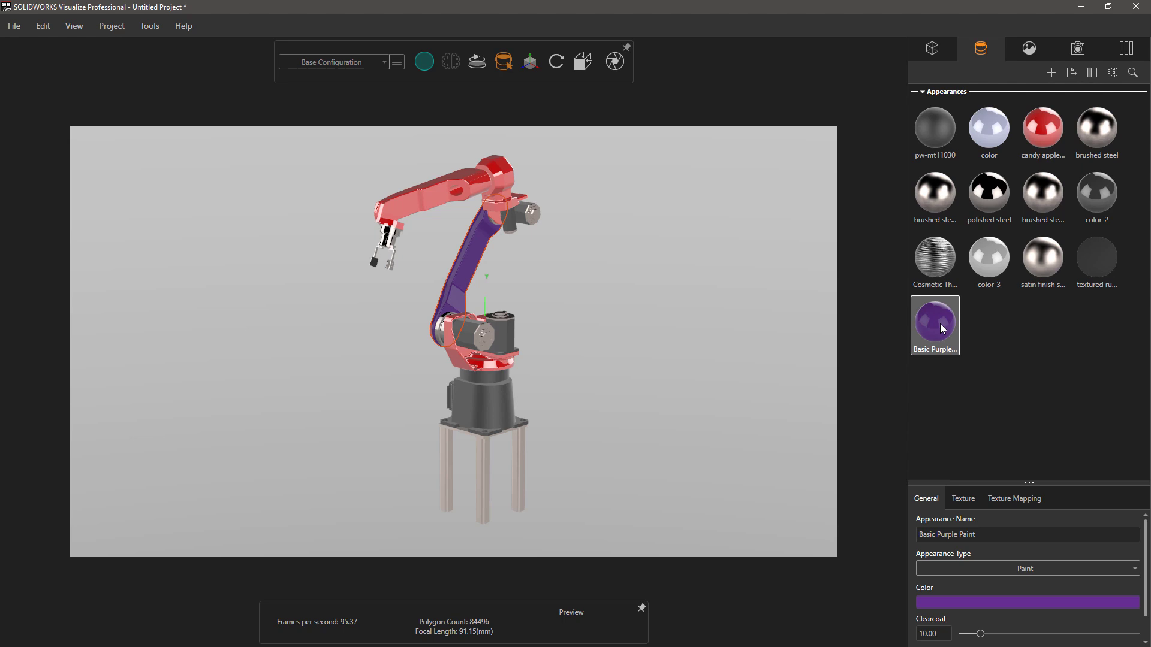
pyautogui.rightClick(1032, 129)
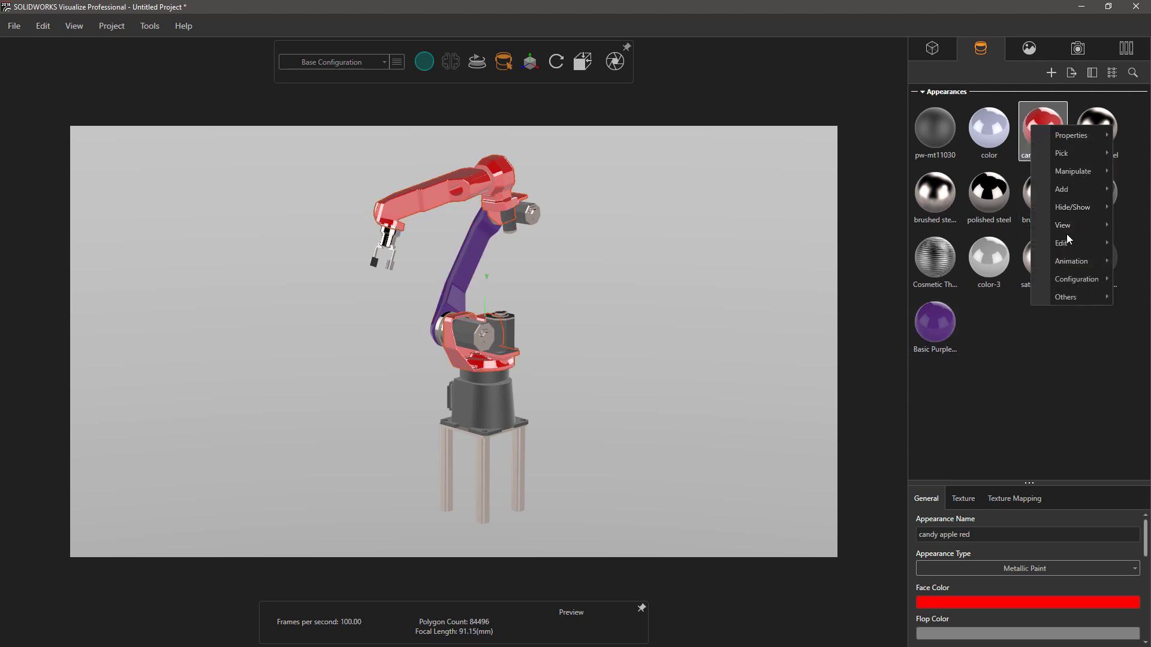
pyautogui.moveTo(1066, 243)
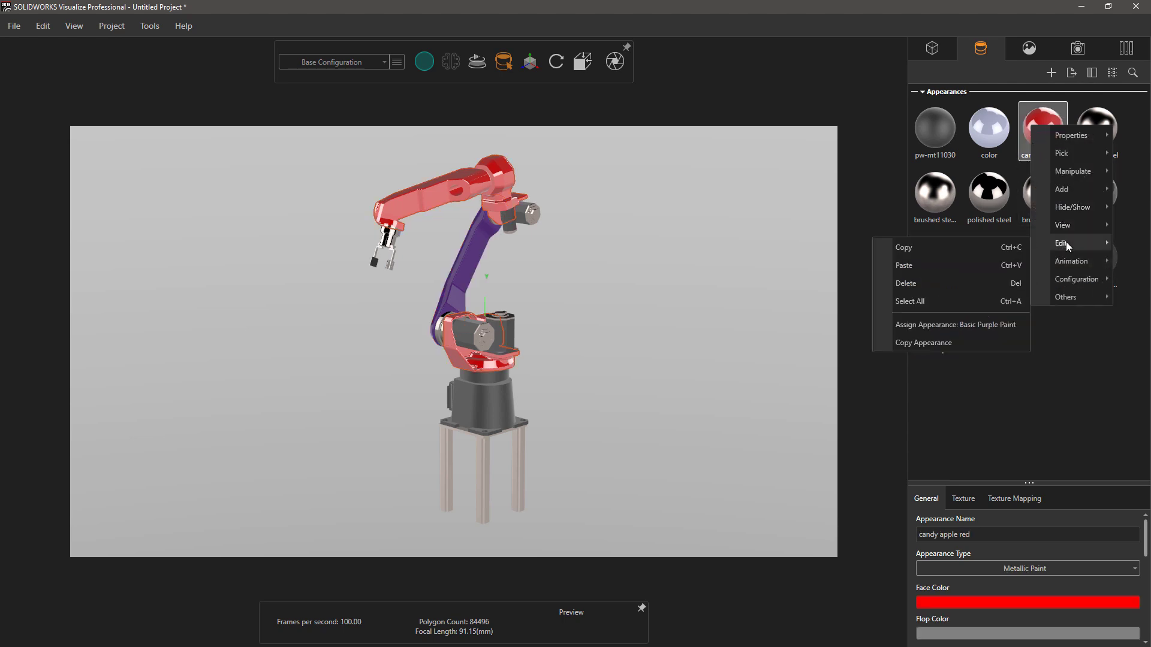
pyautogui.click(951, 326)
pyautogui.click(1054, 344)
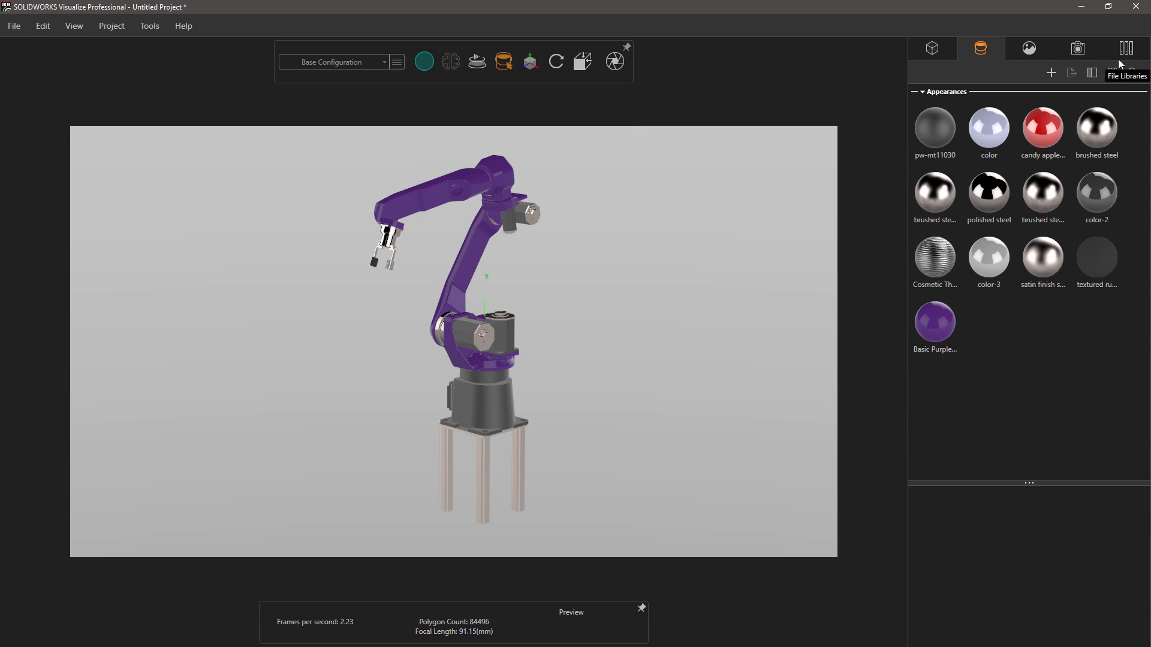
# Apply candy apple red to the robot's lower arm link and assign it to every part that uses Basic Purple Paint
pyautogui.moveTo(1043, 128); pyautogui.dragTo(473, 254)
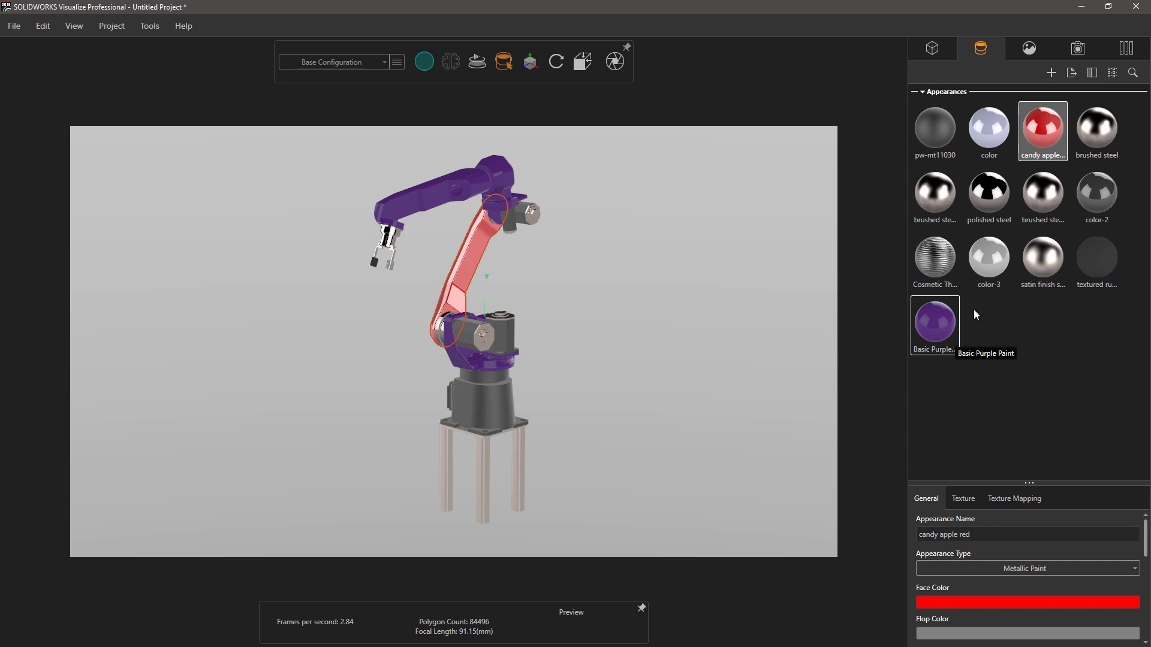
pyautogui.rightClick(937, 325)
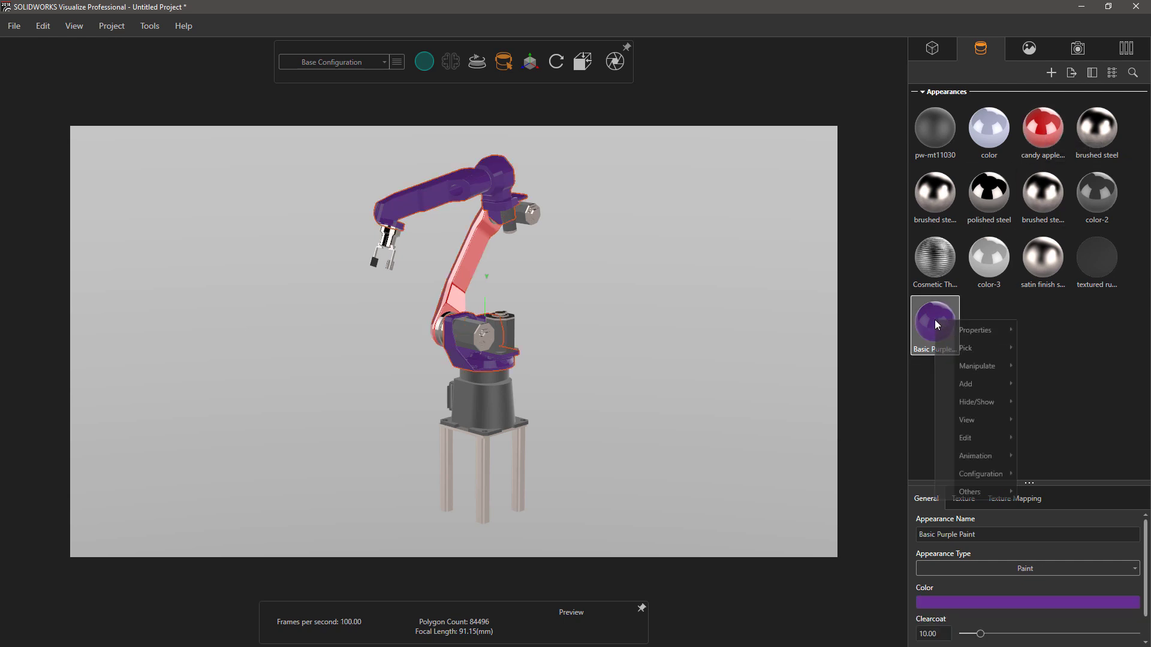
pyautogui.moveTo(995, 440)
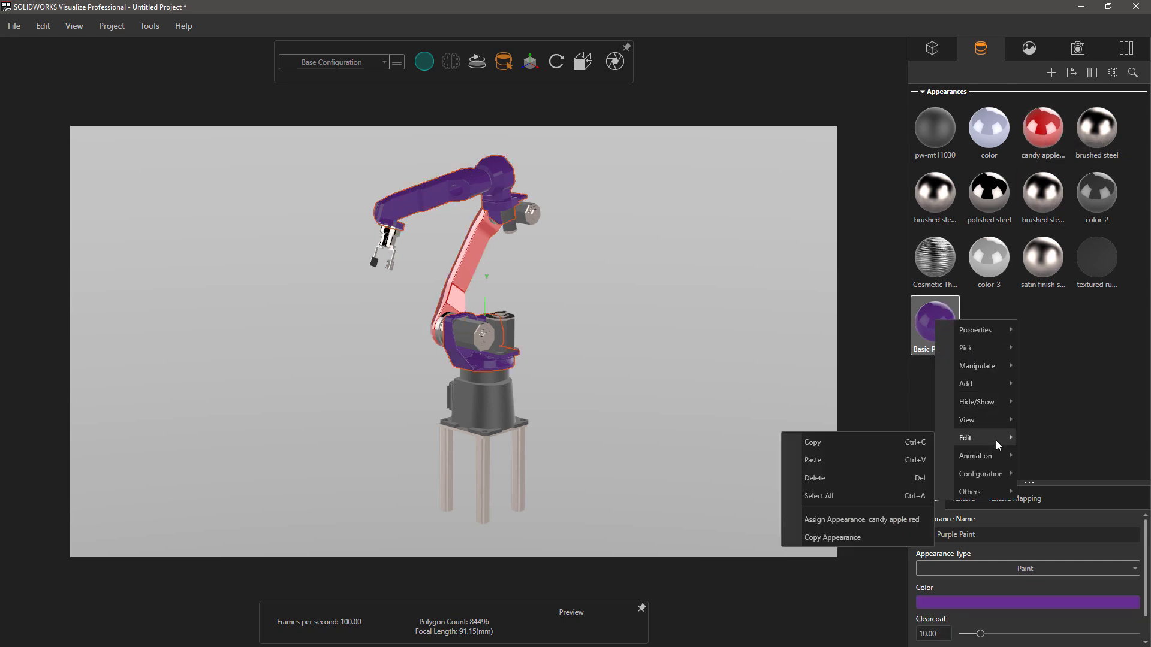
pyautogui.click(869, 518)
pyautogui.click(1036, 395)
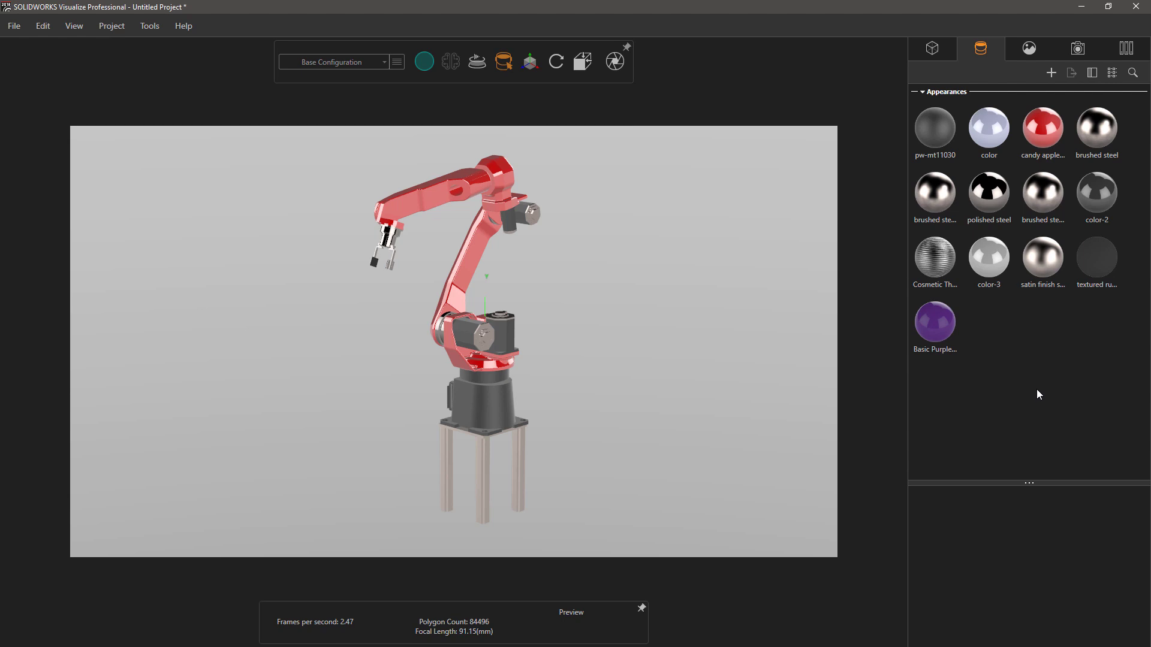
# Apply Basic Green Lime Paint from the library to the lower arm link and copy it to the elbow, upper arm, wrist and swivel base bracket
pyautogui.click(1126, 48)
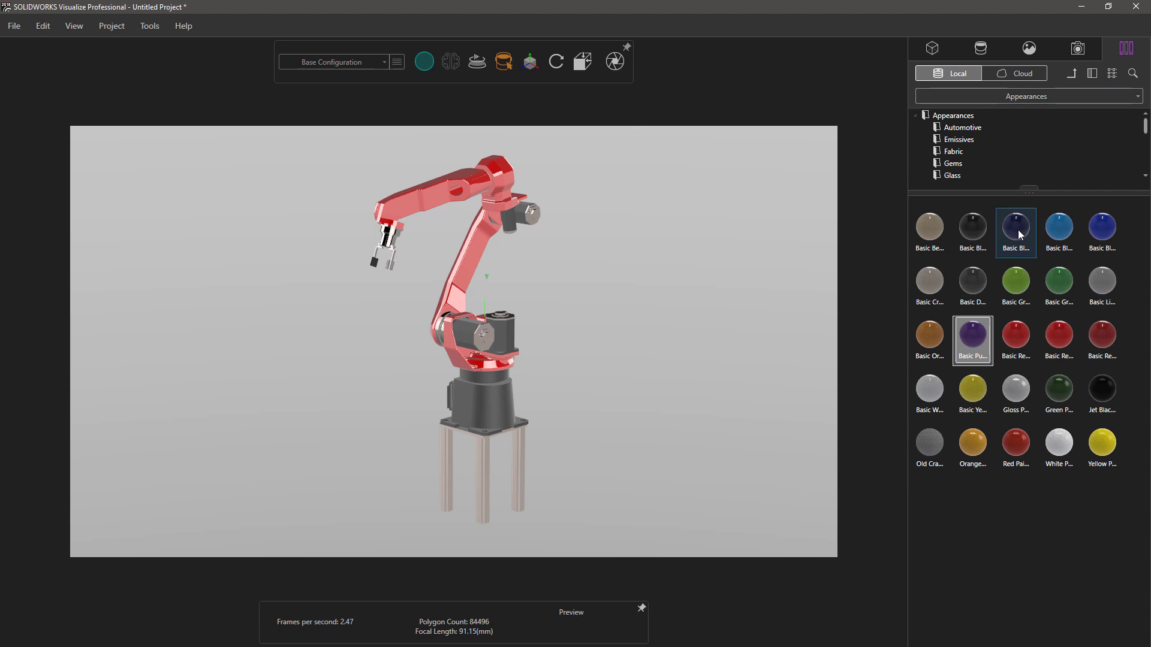
pyautogui.moveTo(1016, 282); pyautogui.dragTo(459, 261)
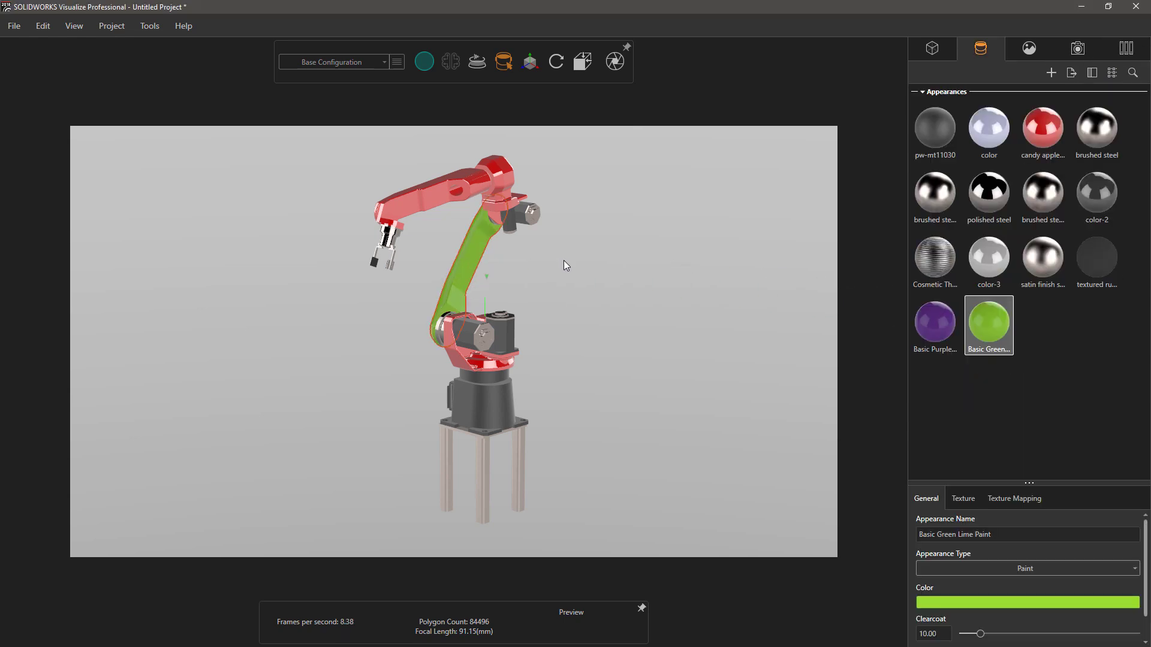
pyautogui.click(360, 340)
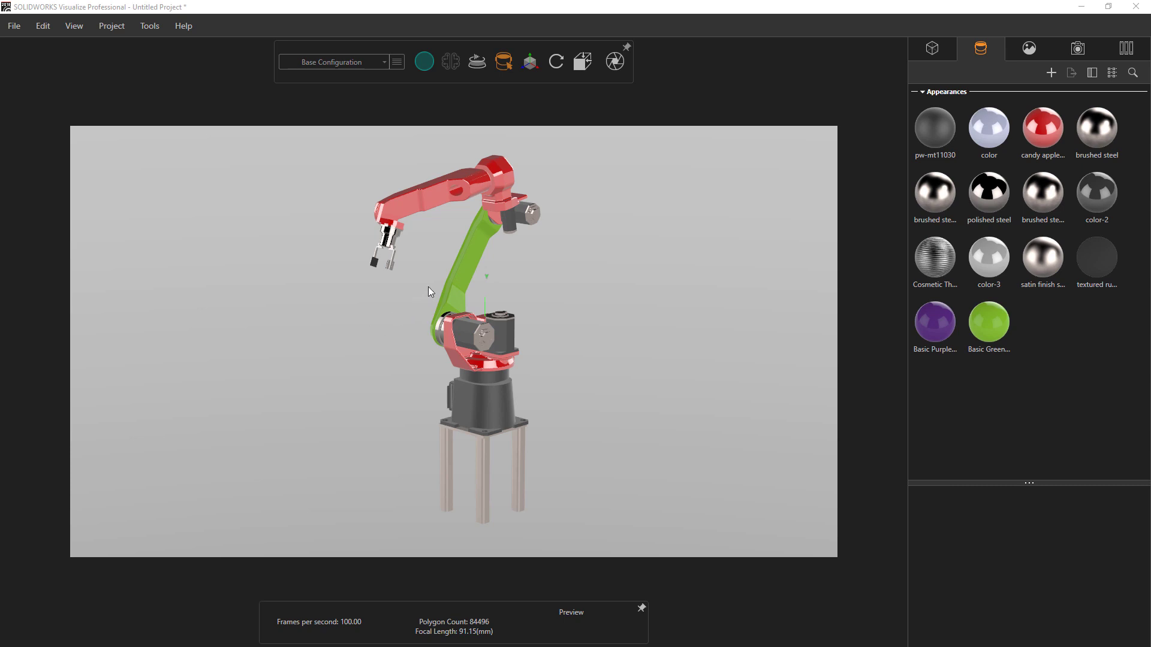
pyautogui.click(469, 273)
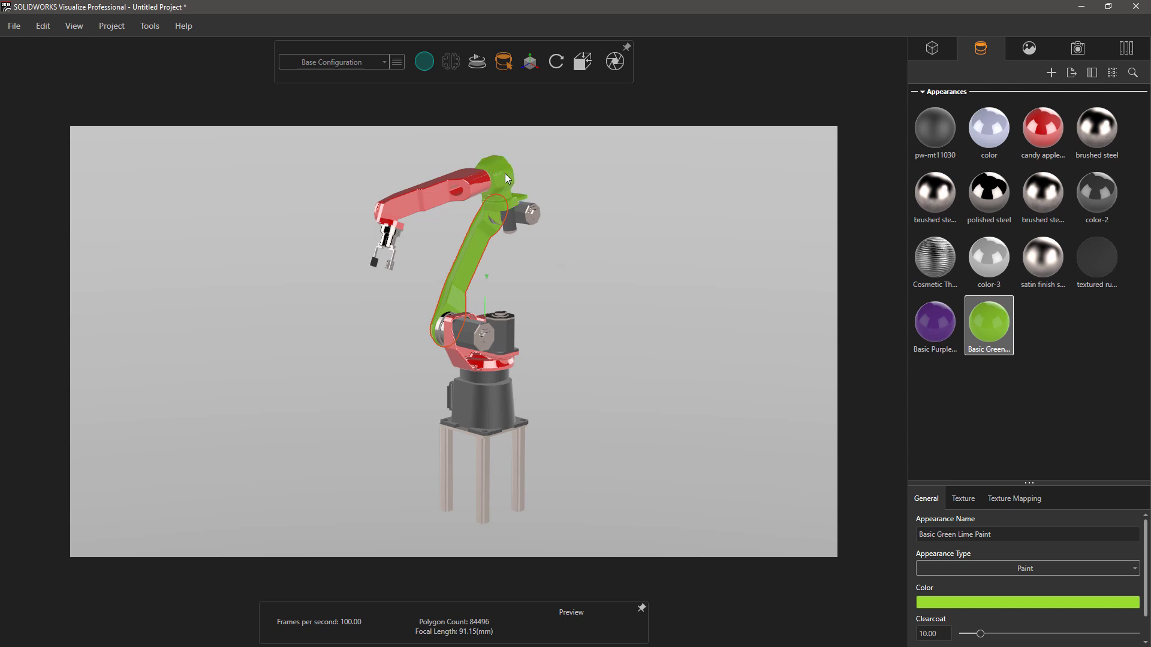
pyautogui.click(469, 190)
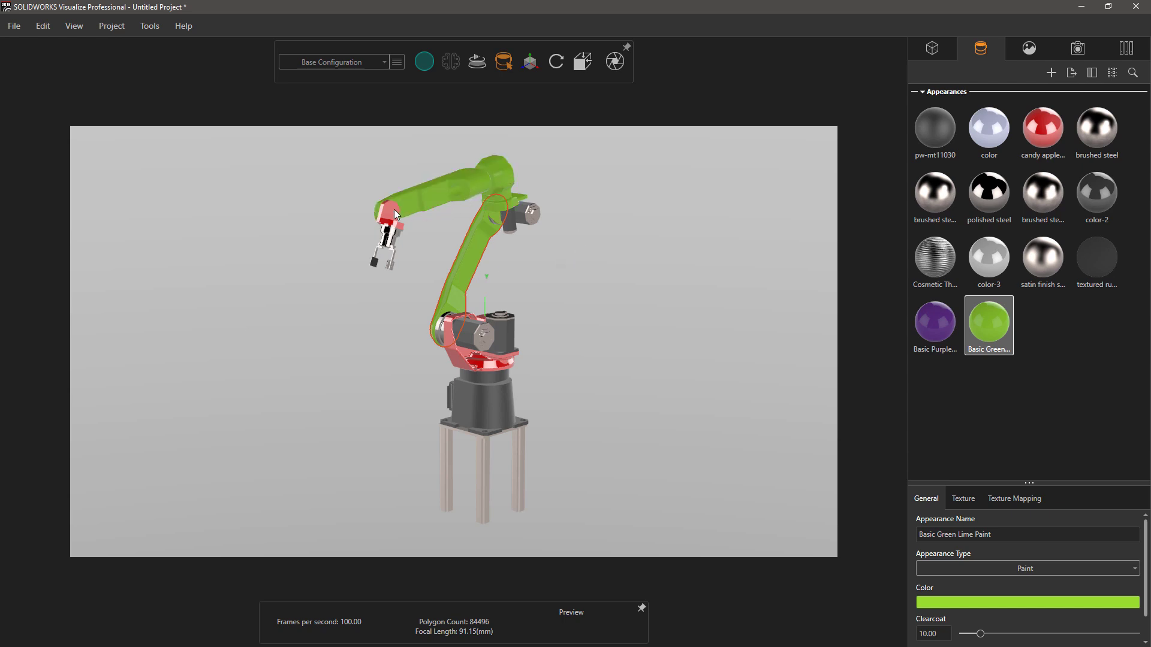
pyautogui.click(463, 368)
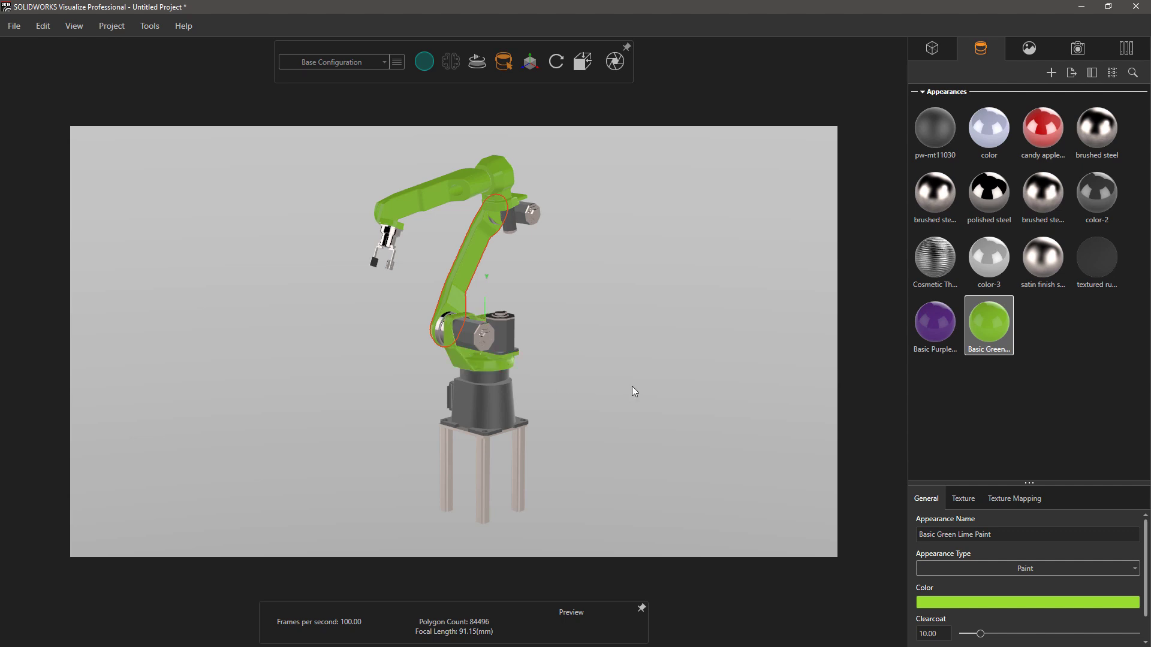
pyautogui.click(656, 377)
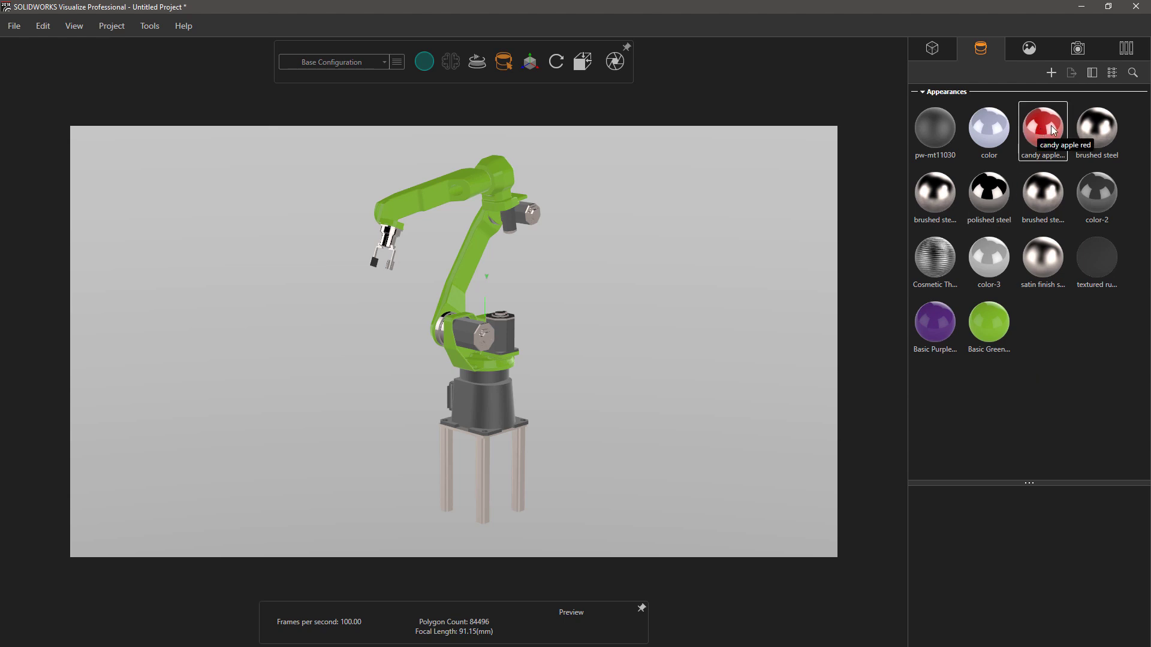
# Apply candy apple red to the lower arm link and Basic Red Candy Apple Paint - Copy to the elbow, upper arm, wrist and swivel bracket
pyautogui.moveTo(1042, 133); pyautogui.dragTo(473, 259)
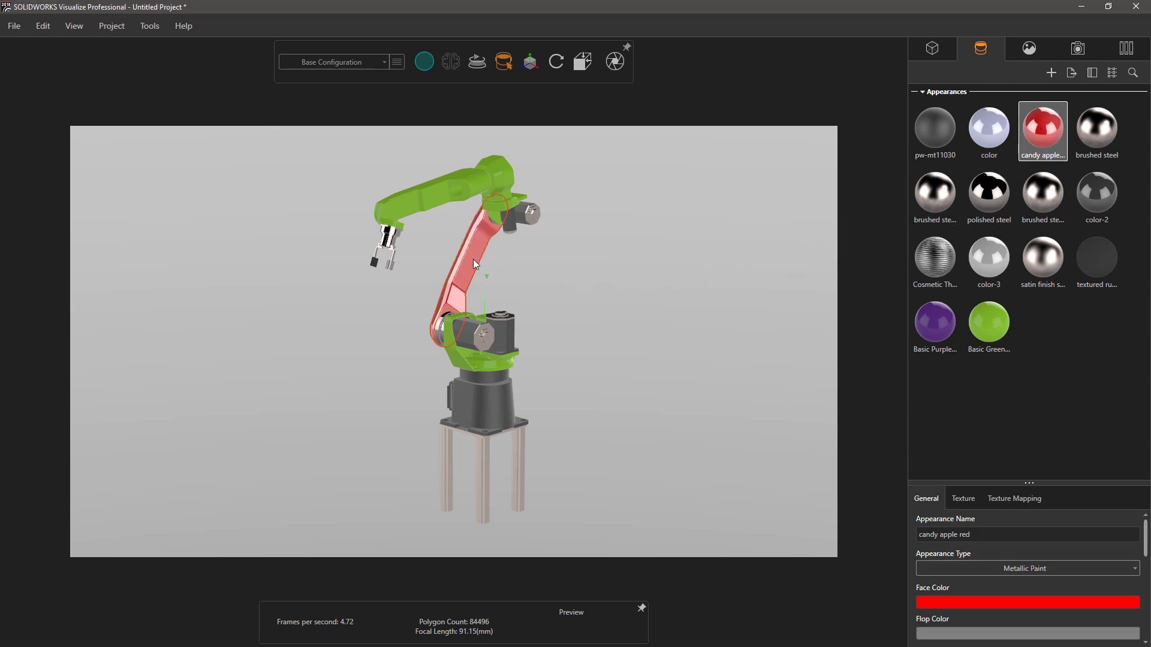
pyautogui.click(668, 316)
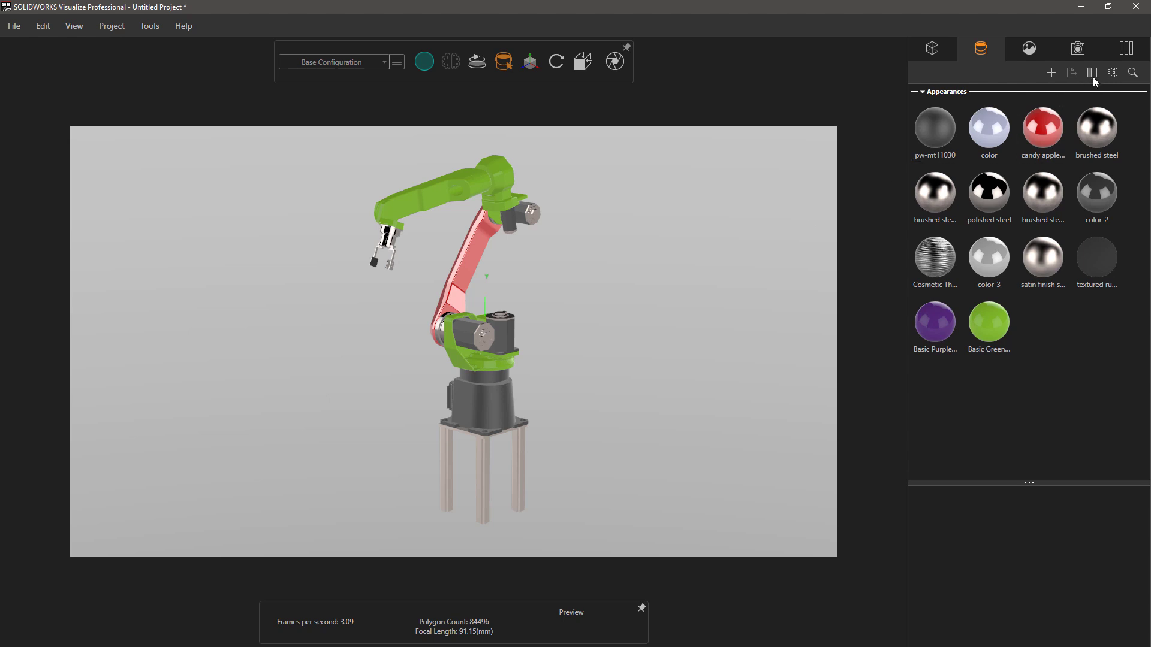
pyautogui.click(1127, 50)
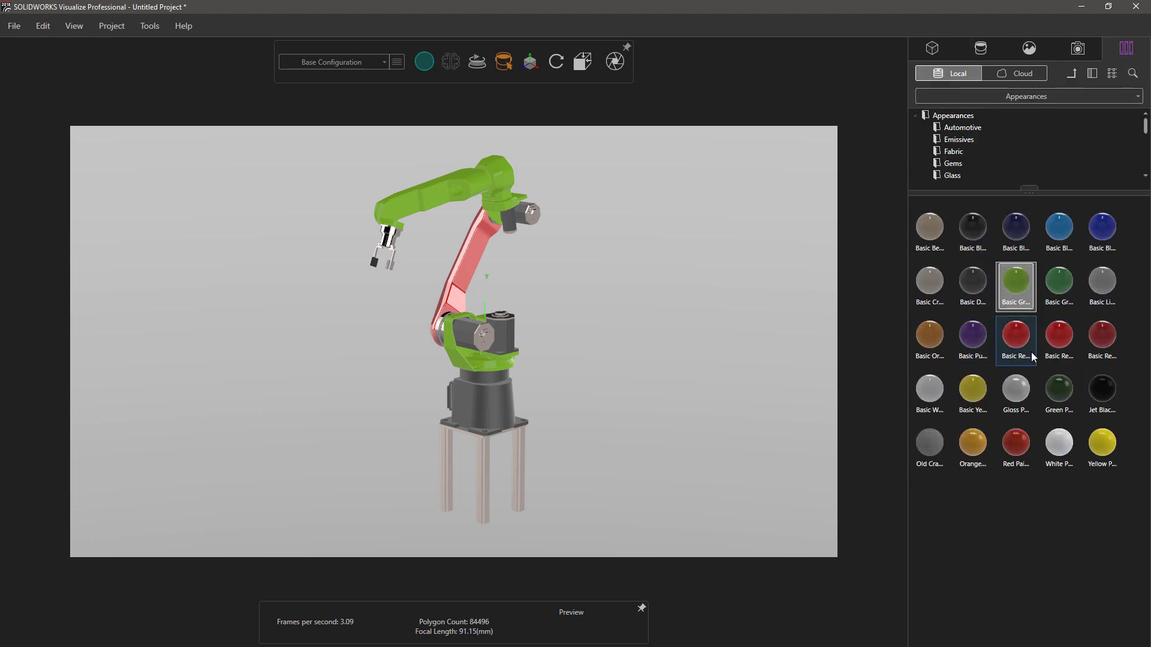
pyautogui.moveTo(1027, 346); pyautogui.dragTo(484, 174)
pyautogui.moveTo(1016, 339); pyautogui.dragTo(497, 174)
pyautogui.moveTo(998, 335); pyautogui.dragTo(492, 361)
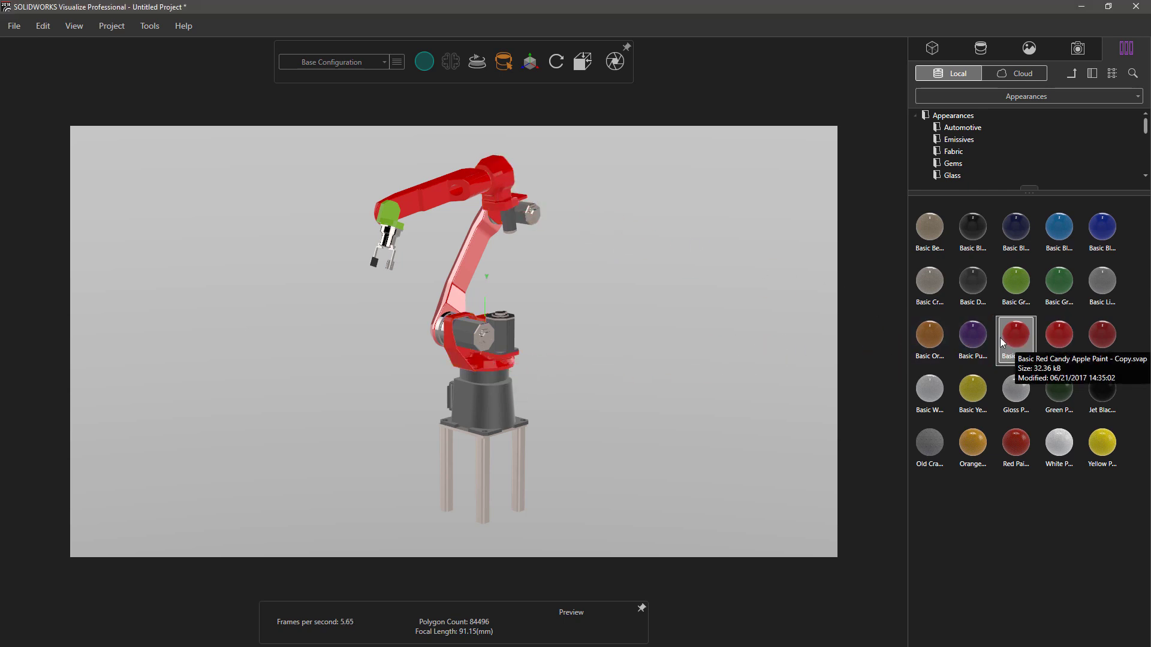
pyautogui.moveTo(1019, 345); pyautogui.dragTo(389, 221)
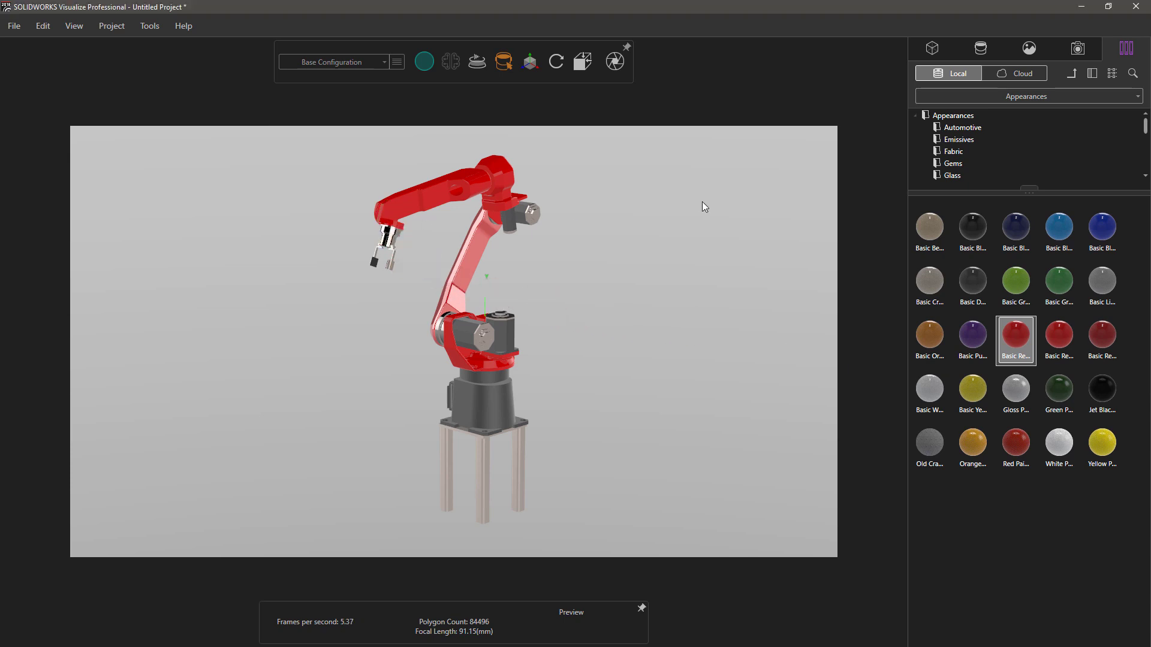
# Unify all identical project appearances and apply the Basic Red Candy Apple Paint - Copy appearance to the lower arm link
pyautogui.click(980, 52)
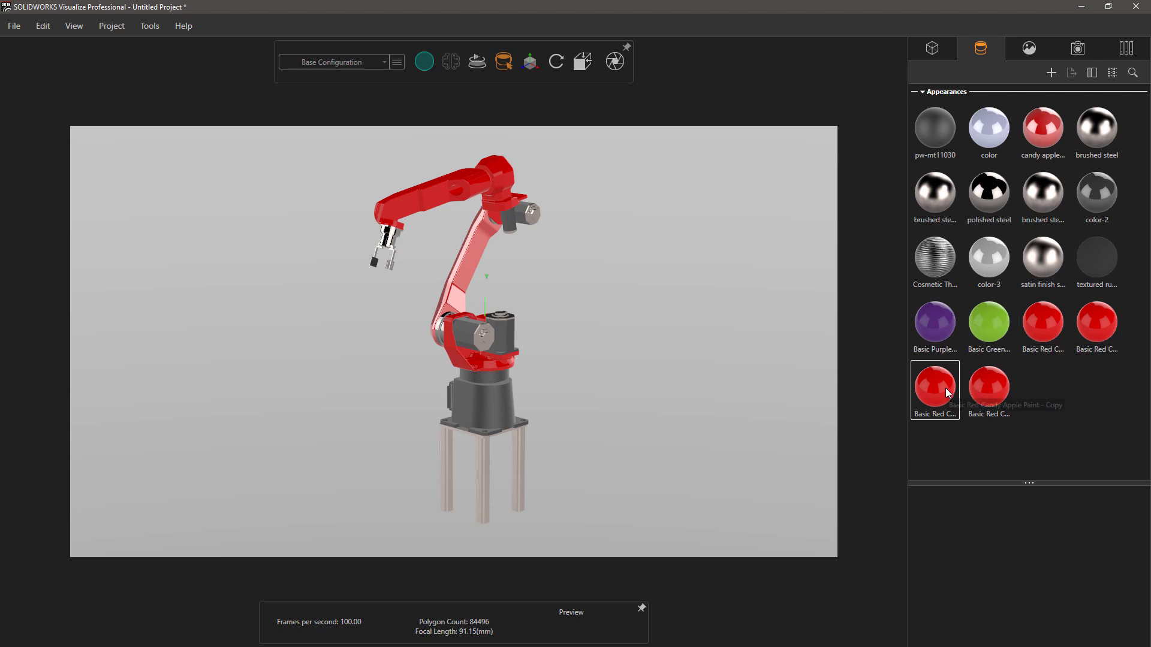
pyautogui.click(158, 30)
pyautogui.click(177, 87)
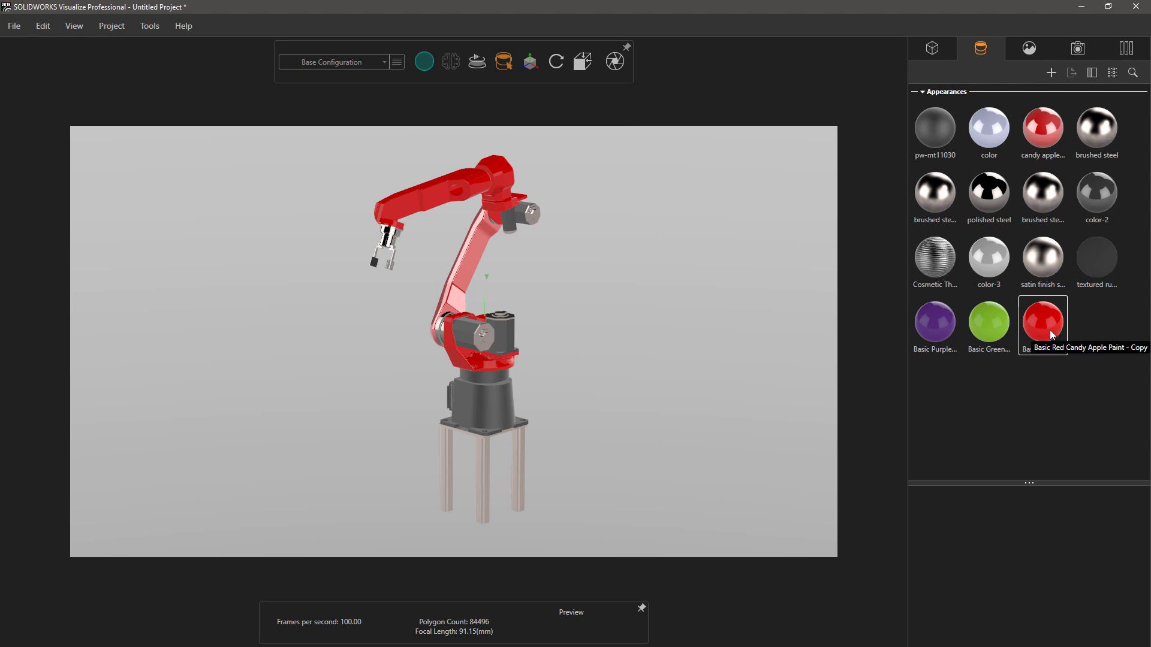
pyautogui.moveTo(1053, 330); pyautogui.dragTo(479, 282)
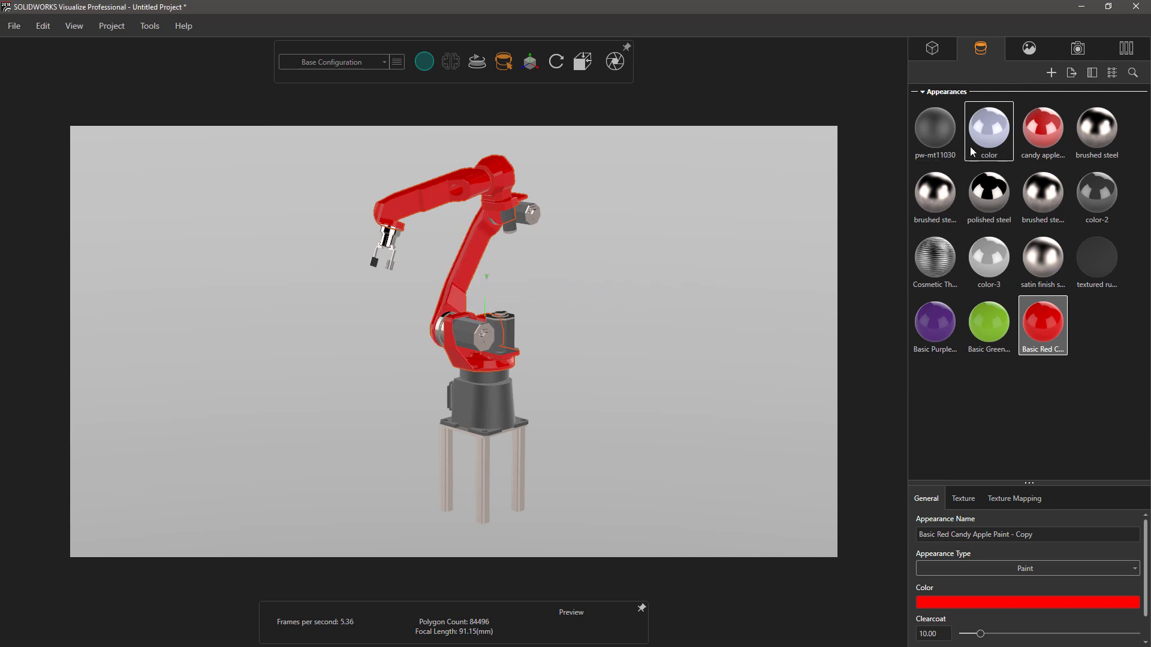
# Apply the project's Basic Green Lime Paint to the lower arm link and paste it onto the elbow, upper arm, wrist and swivel bracket
pyautogui.moveTo(989, 324); pyautogui.dragTo(477, 254)
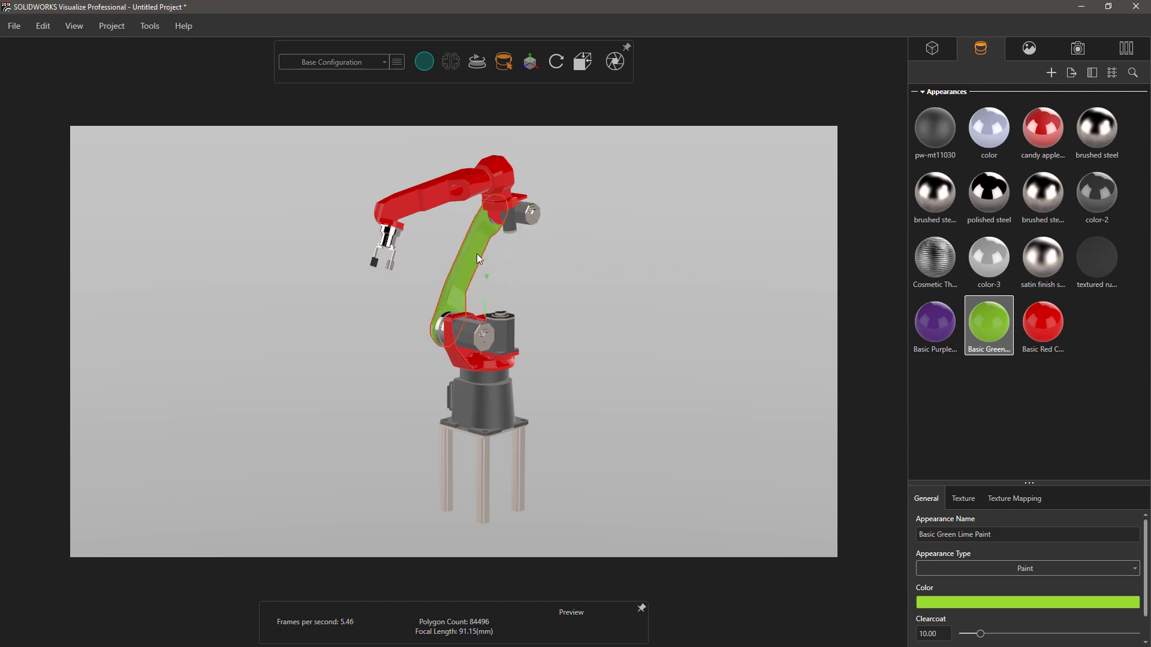
pyautogui.keyDown('shift'); pyautogui.rightClick(502, 181); pyautogui.keyUp('shift')
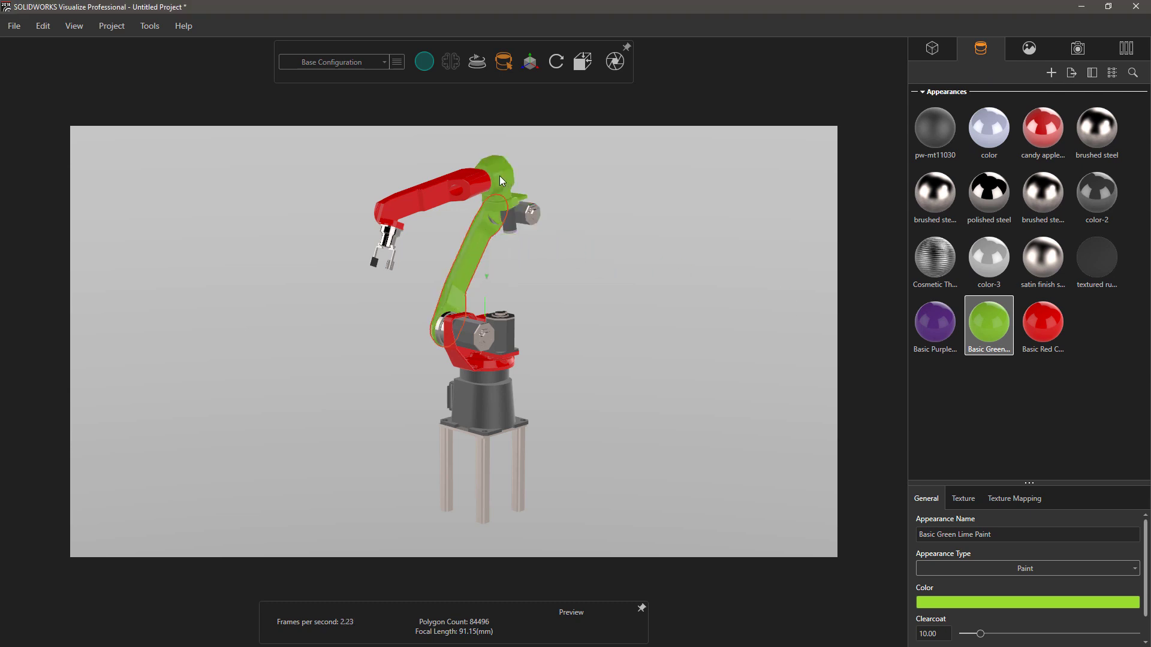
pyautogui.keyDown('shift'); pyautogui.rightClick(457, 181); pyautogui.keyUp('shift')
pyautogui.keyDown('shift'); pyautogui.rightClick(388, 221); pyautogui.keyUp('shift')
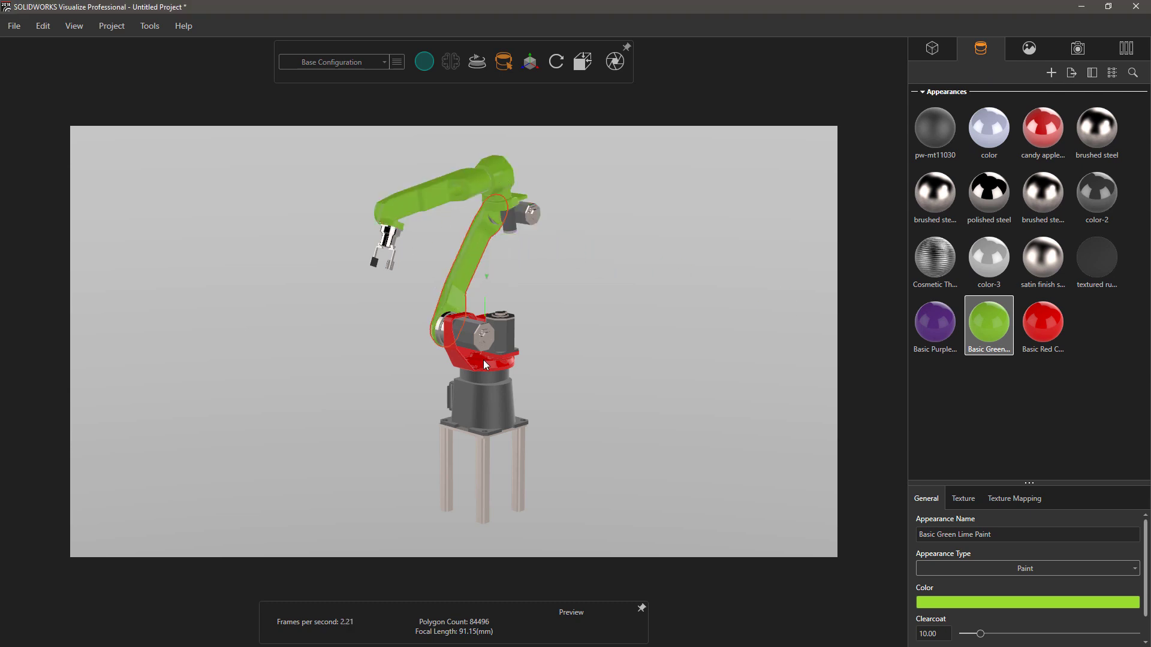
pyautogui.keyDown('shift'); pyautogui.rightClick(485, 360); pyautogui.keyUp('shift')
pyautogui.click(620, 333)
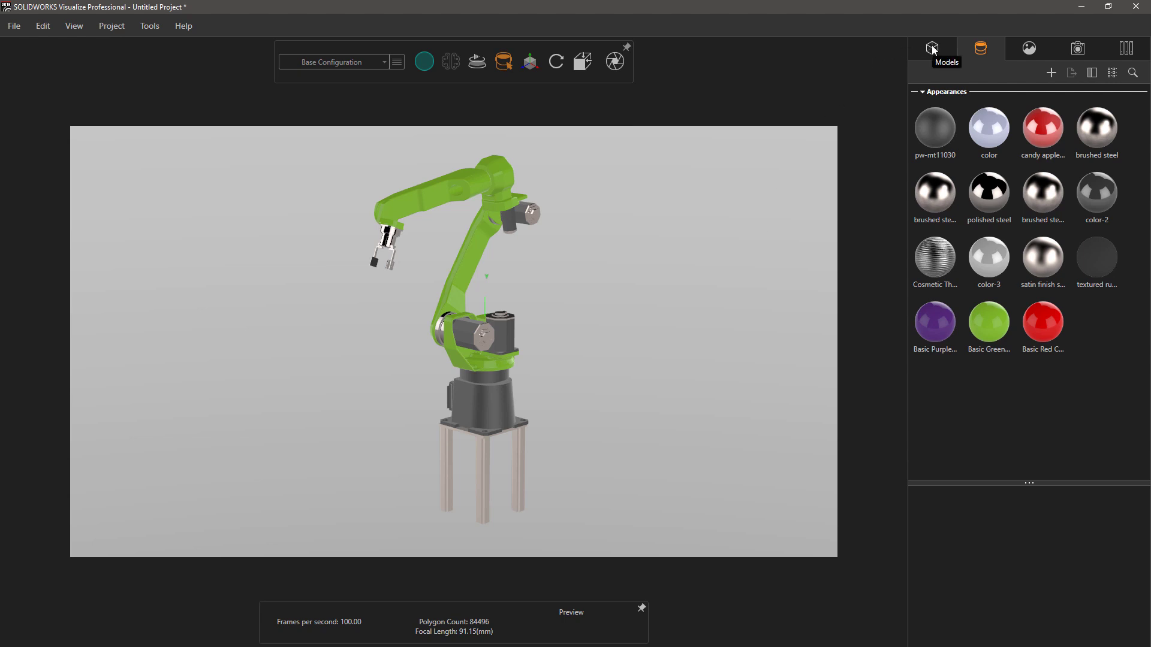
# Select the candy apple red appearance and bring up the commands that include Unify all Identical Appearances
pyautogui.click(1044, 134)
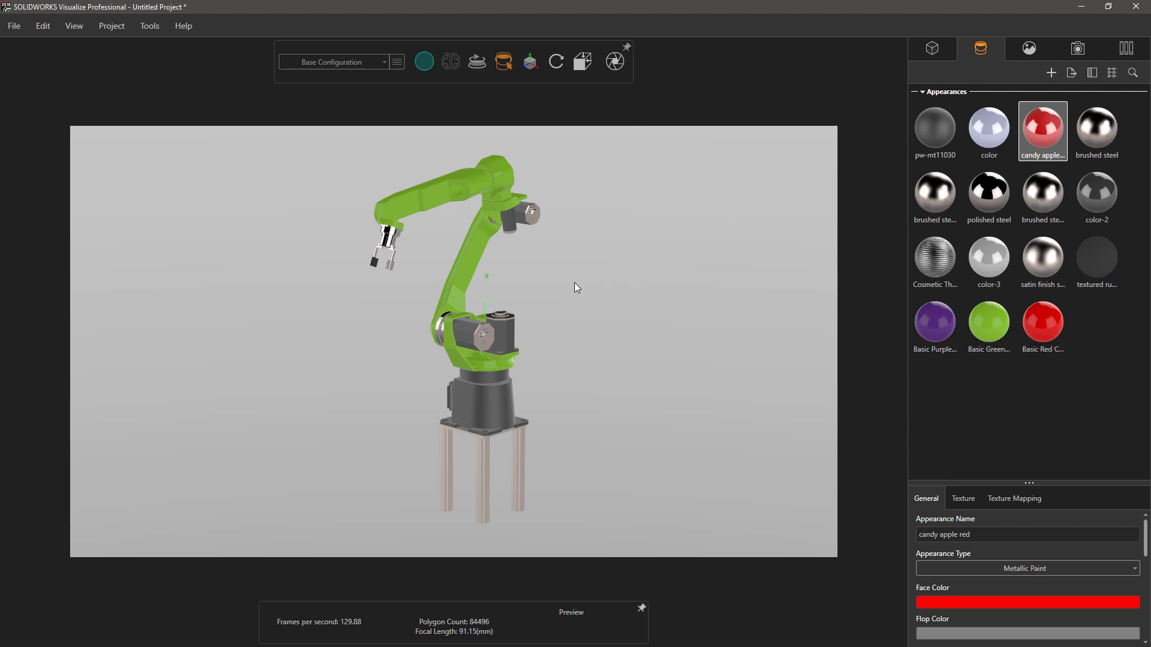
pyautogui.click(152, 28)
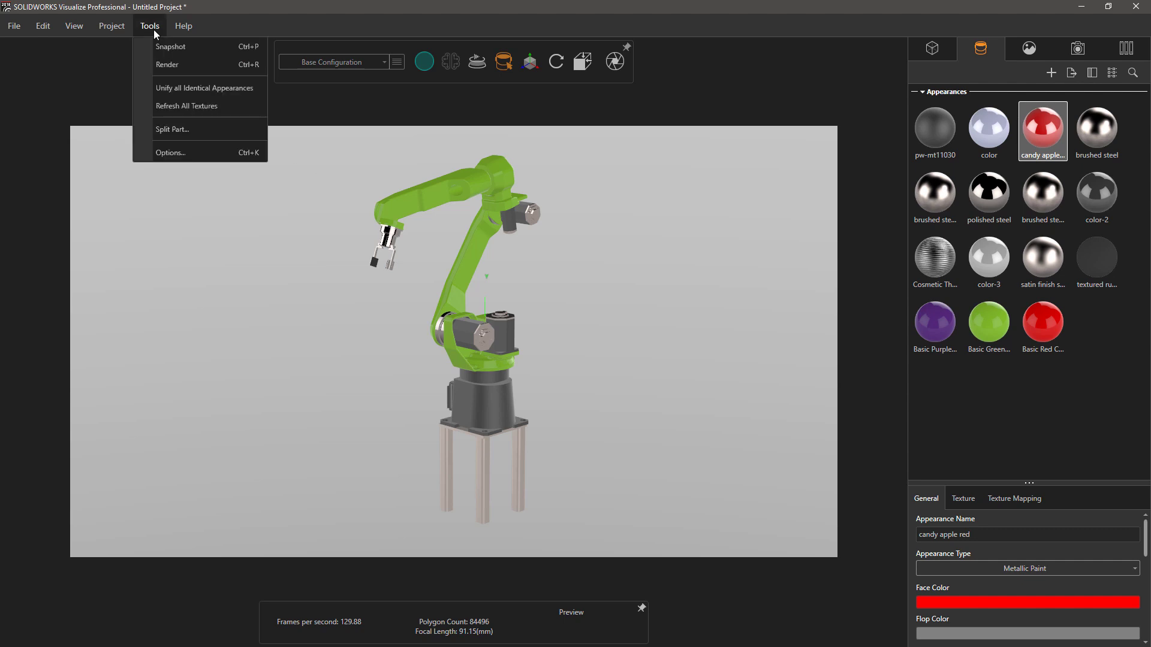